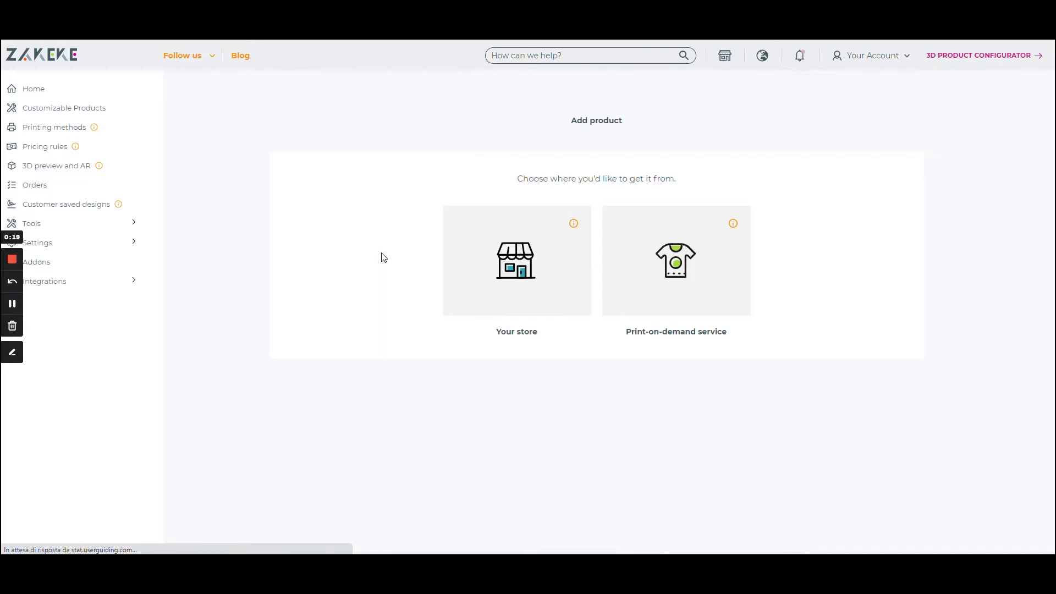
- Add the Birthday greeting card from your own store and replace its front image with the "bithday invitation grey" file
left_click(524, 269)
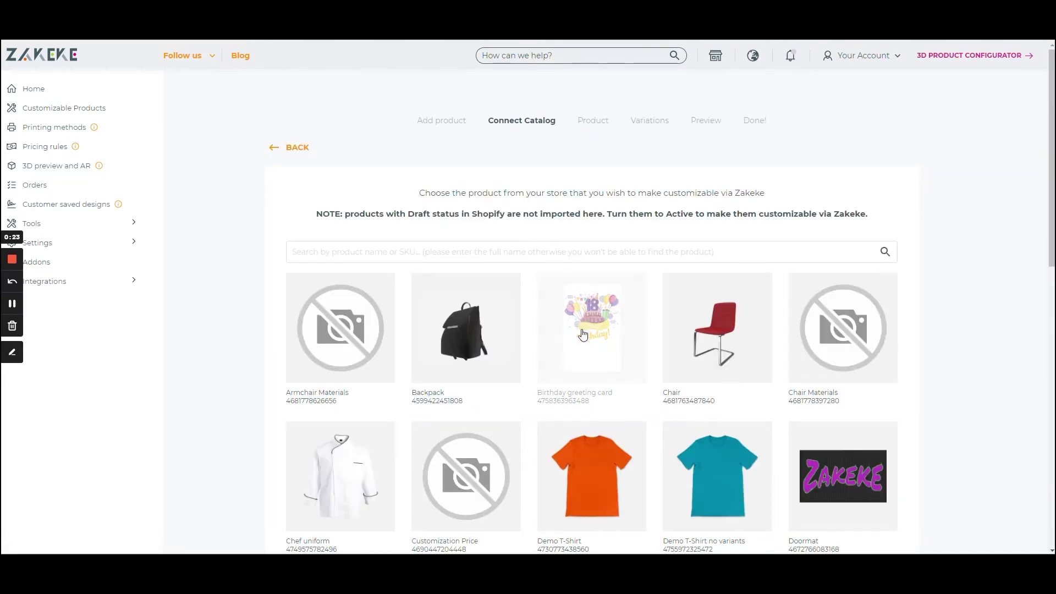
left_click(593, 339)
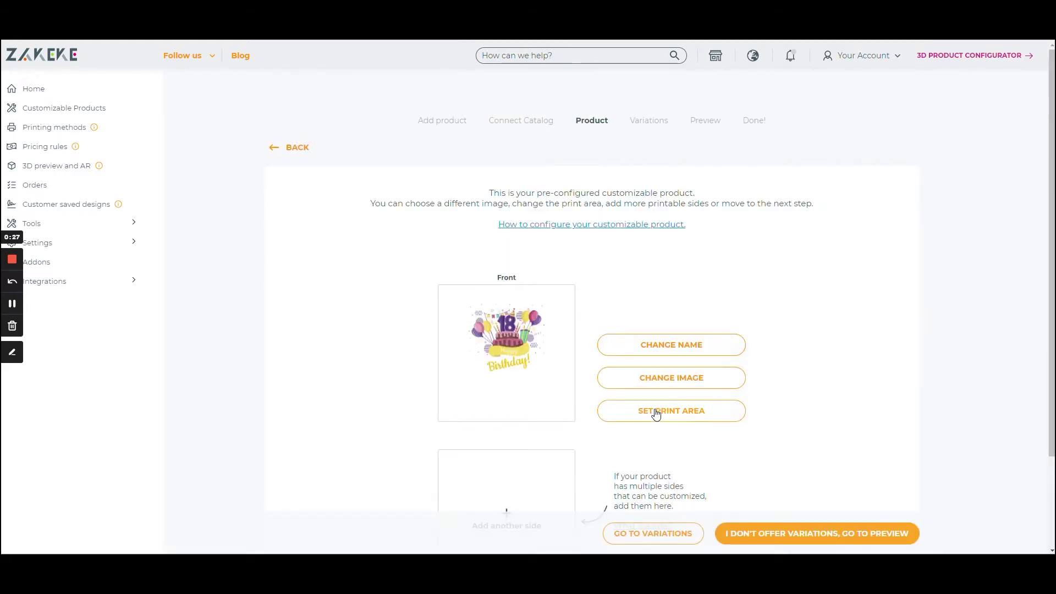
left_click(663, 378)
left_click(522, 147)
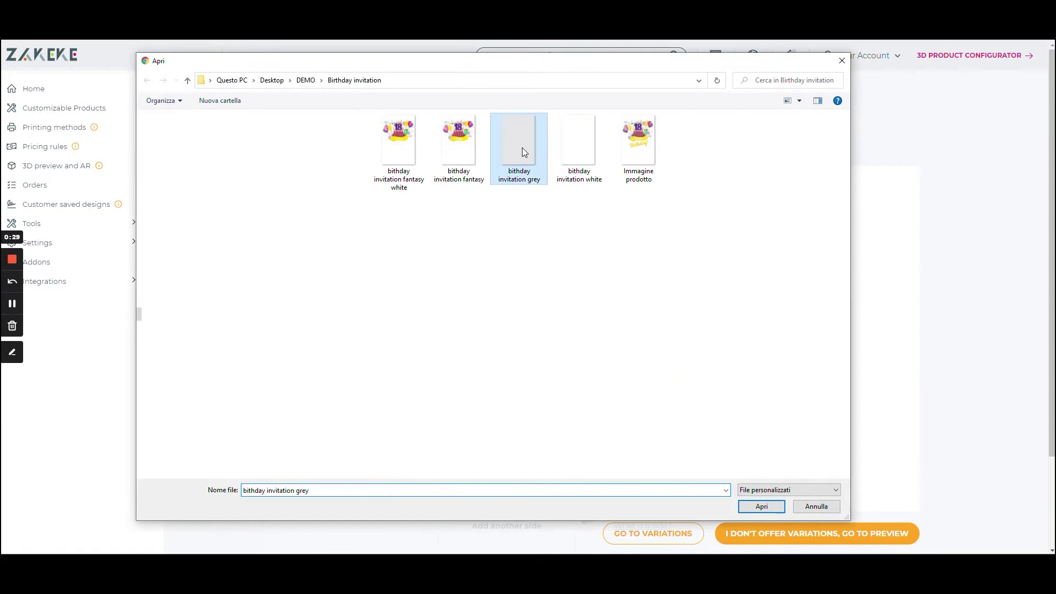
left_click(773, 507)
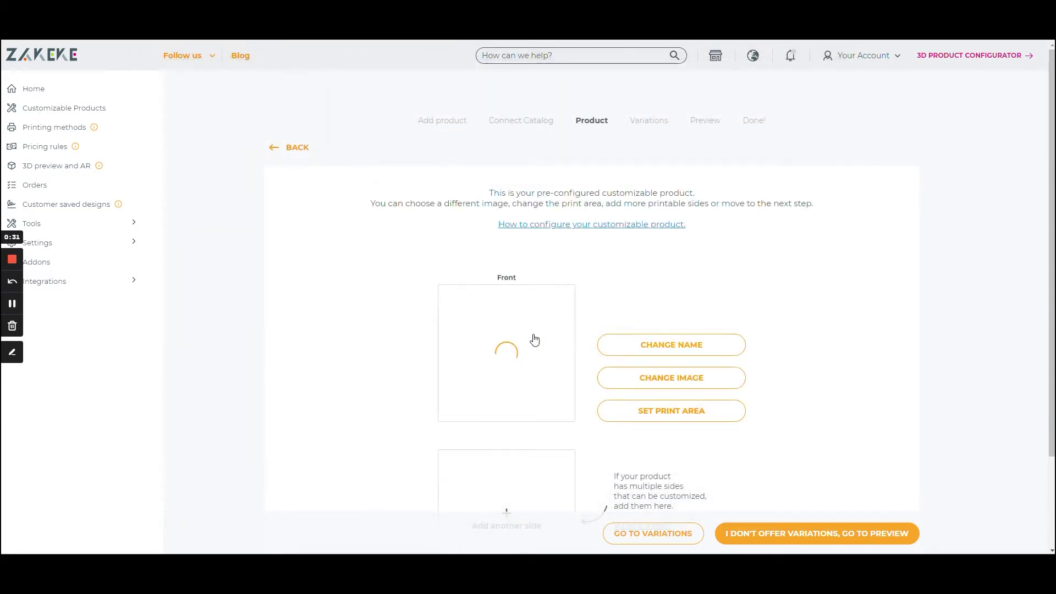
- Calibrate the front side's card width as 10 cm and fit a rectangular print area of about 9.99 × 15.05 cm over the whole card
left_click(680, 420)
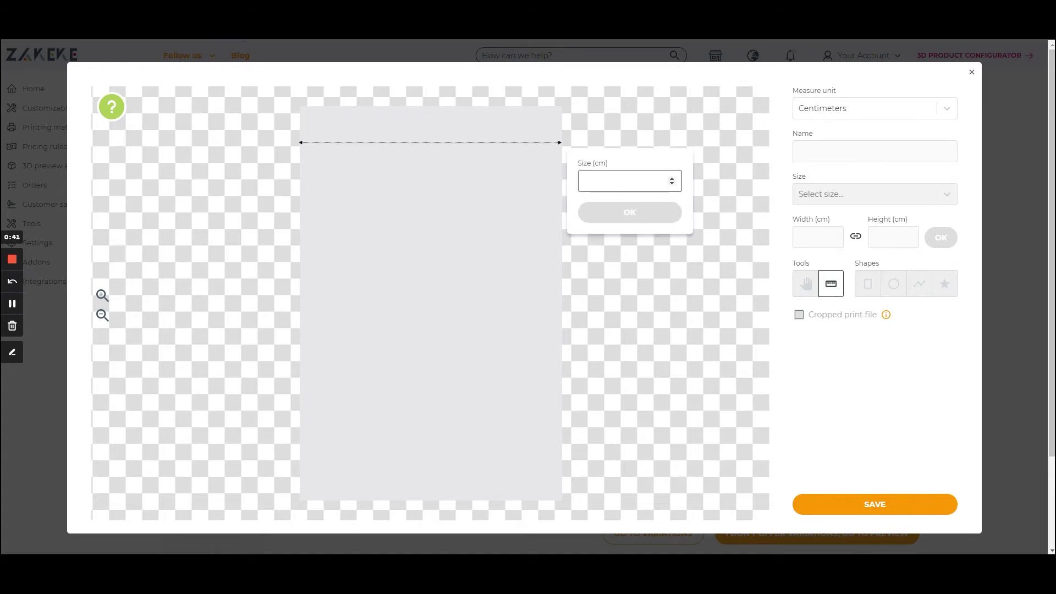
type("10")
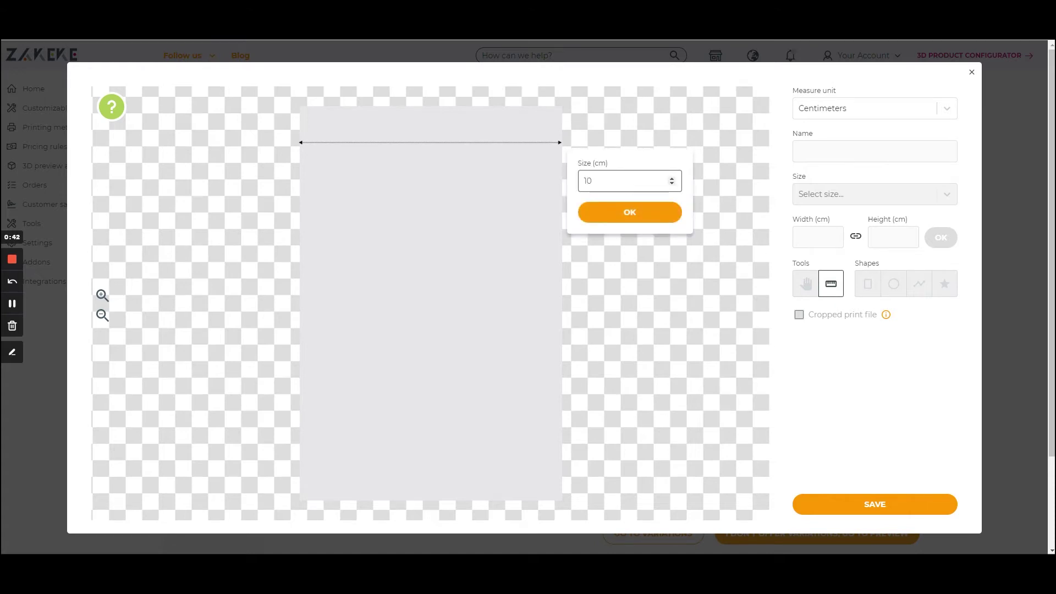
left_click(658, 213)
left_click_drag(300, 104, 343, 153)
left_click_drag(541, 446, 562, 502)
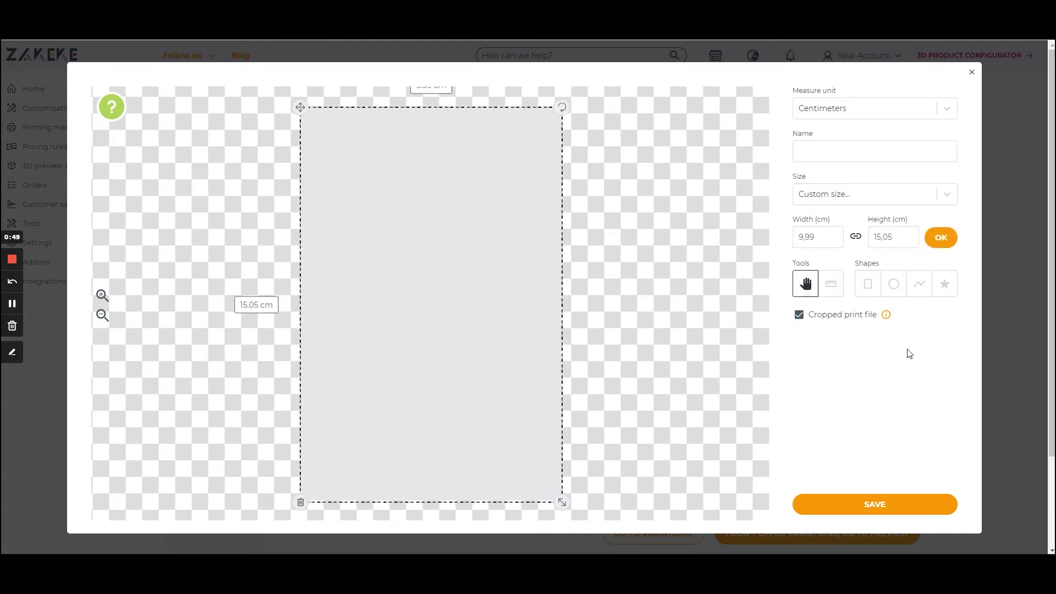
- Set the print area to 10 cm wide and 15 cm high and save it
left_click(832, 238)
left_click(909, 241)
left_click(942, 237)
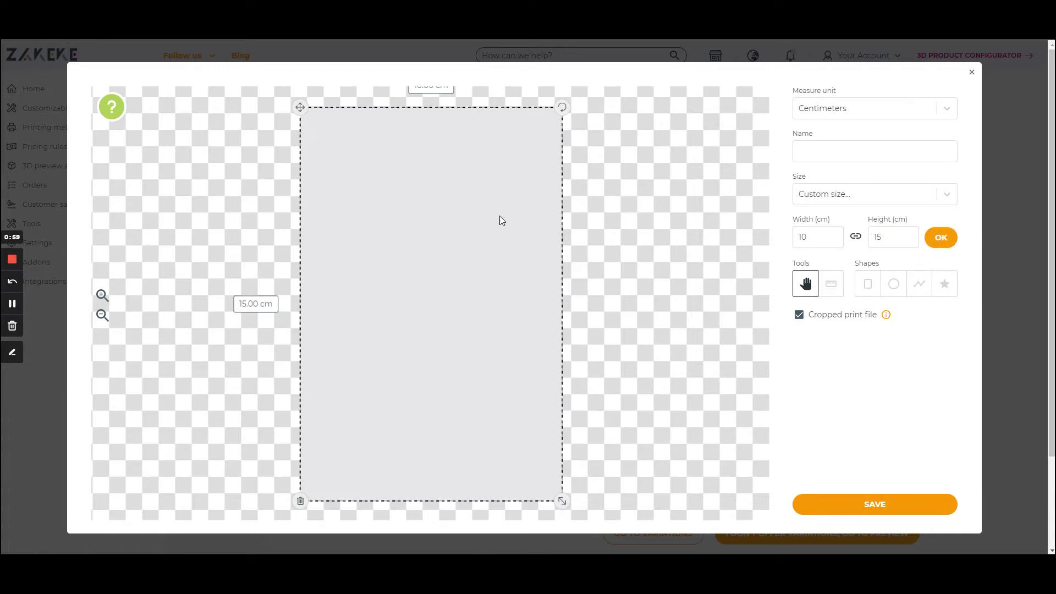
left_click(883, 507)
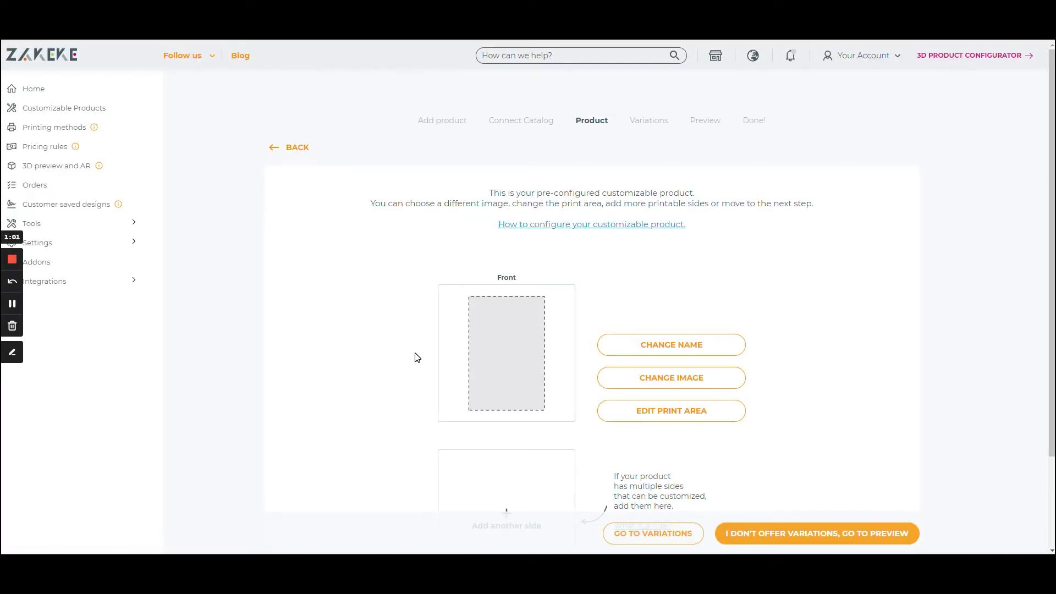
- Skip the variations and save the Birthday greeting card product as a draft
left_click(853, 535)
scroll(502, 329, "down", 2)
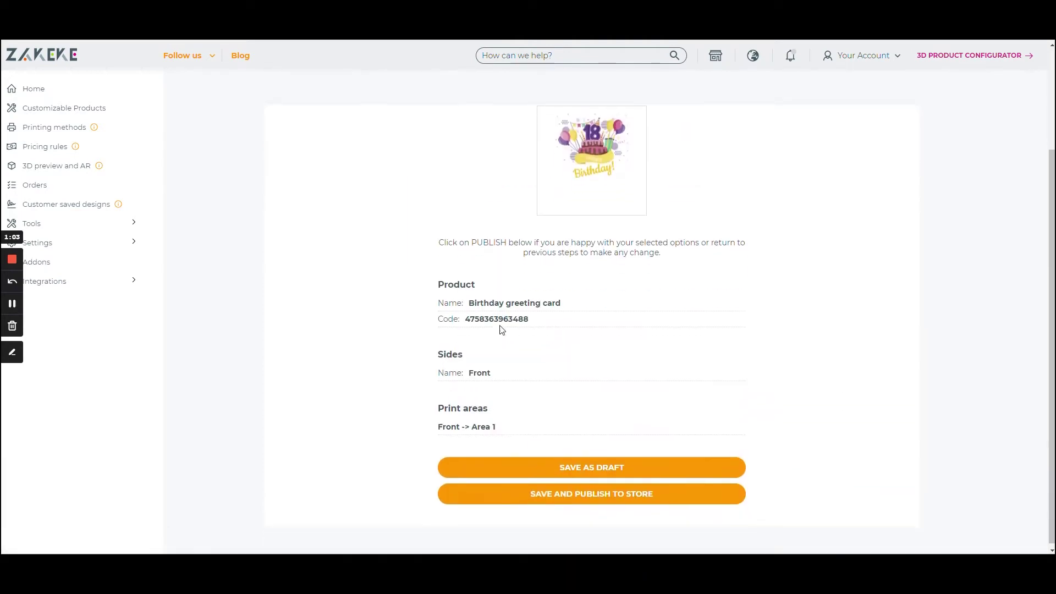
left_click(637, 468)
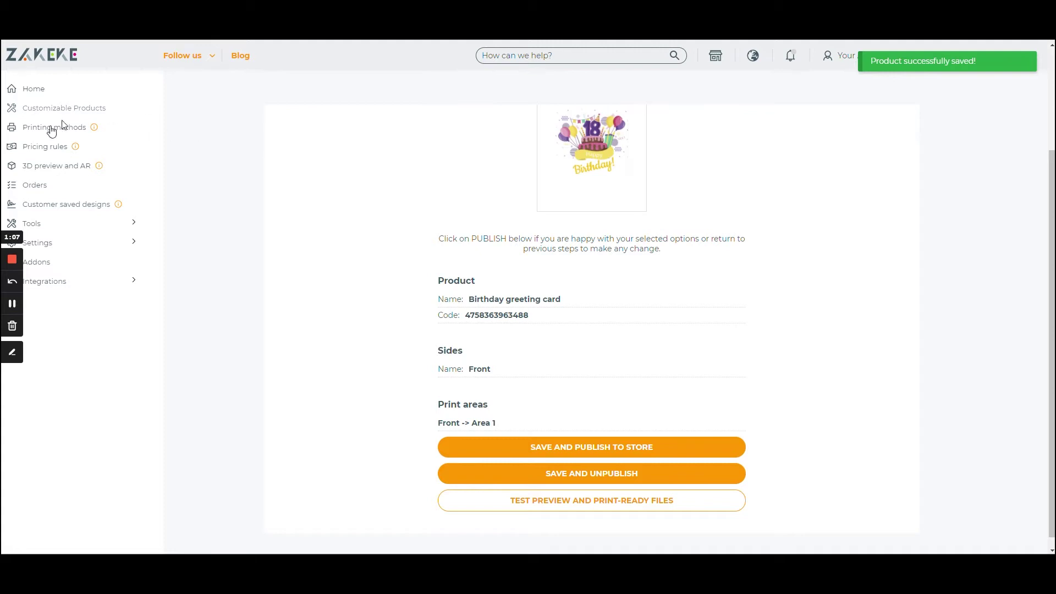
- Create a new pre-designed template for the Birthday greeting card and name it "Test birthday"
left_click(133, 226)
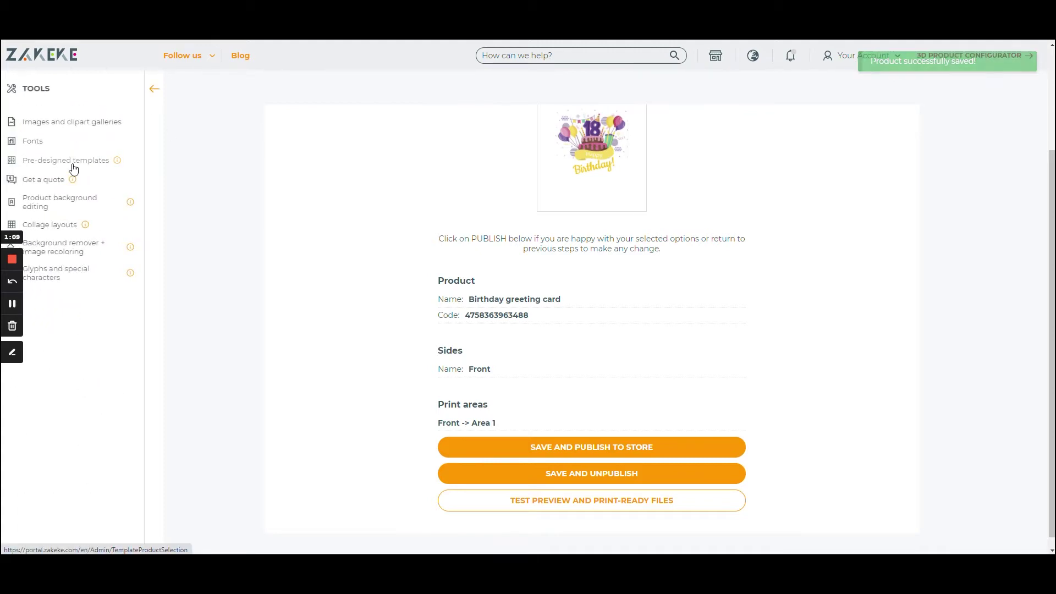
left_click(74, 168)
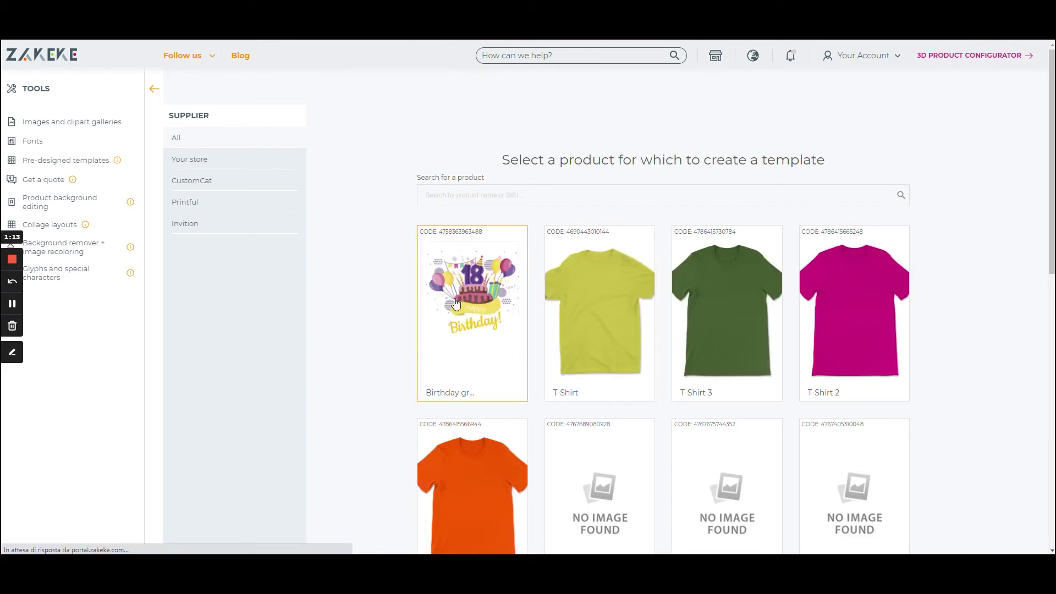
left_click(455, 303)
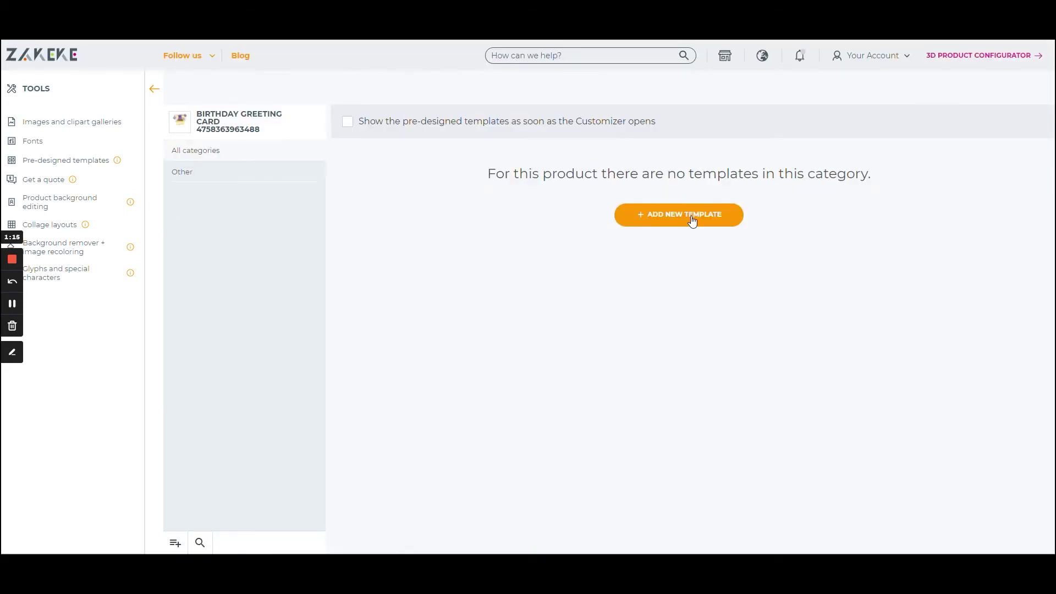
left_click(692, 221)
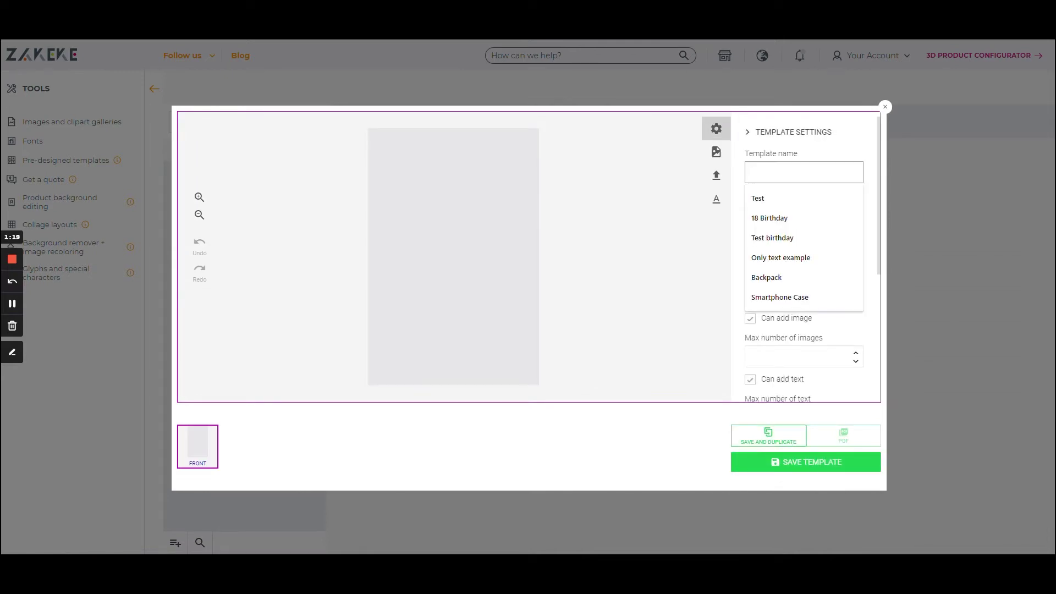
type("Test ")
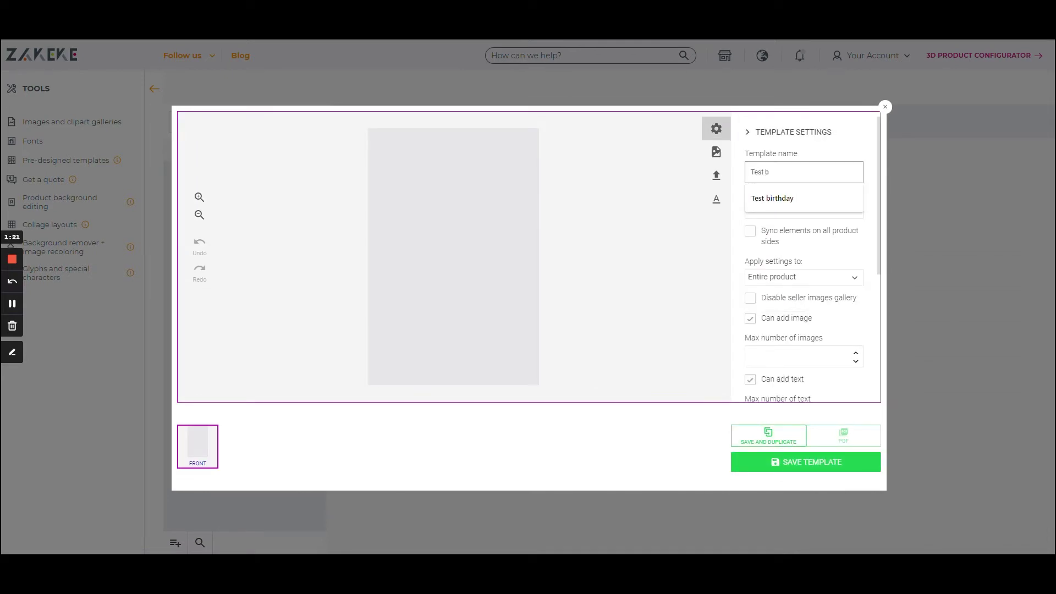
type("b")
left_click(792, 205)
- Disallow adding images and text in the template, and disable uploads of own images, PDF, EPS, AI, Facebook and Instagram files
left_click(751, 319)
scroll(758, 282, "down", 2)
left_click(751, 270)
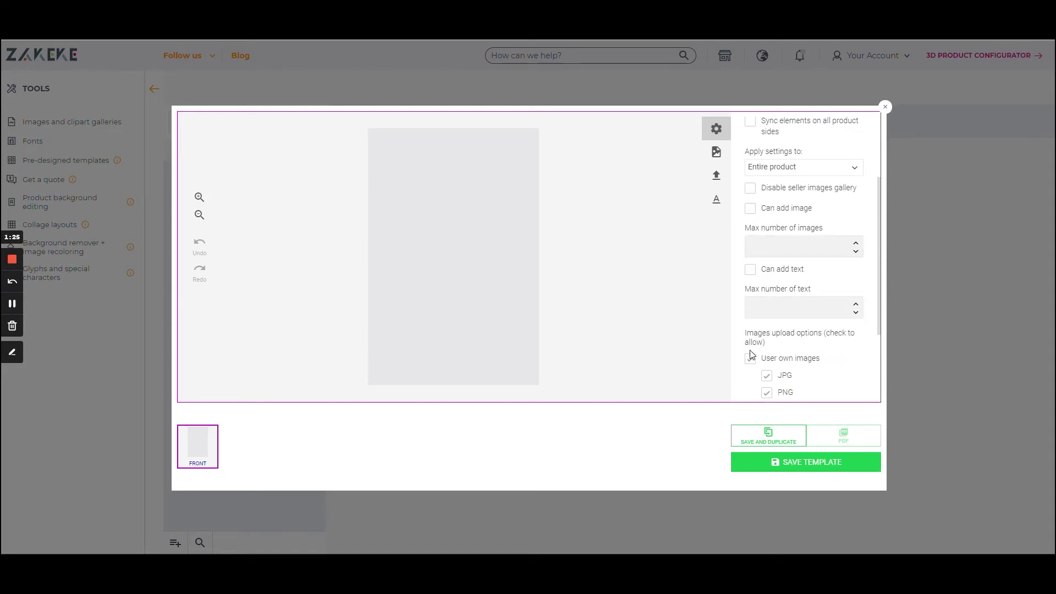
scroll(755, 352, "down", 1)
left_click(752, 309)
left_click(751, 345)
left_click(750, 373)
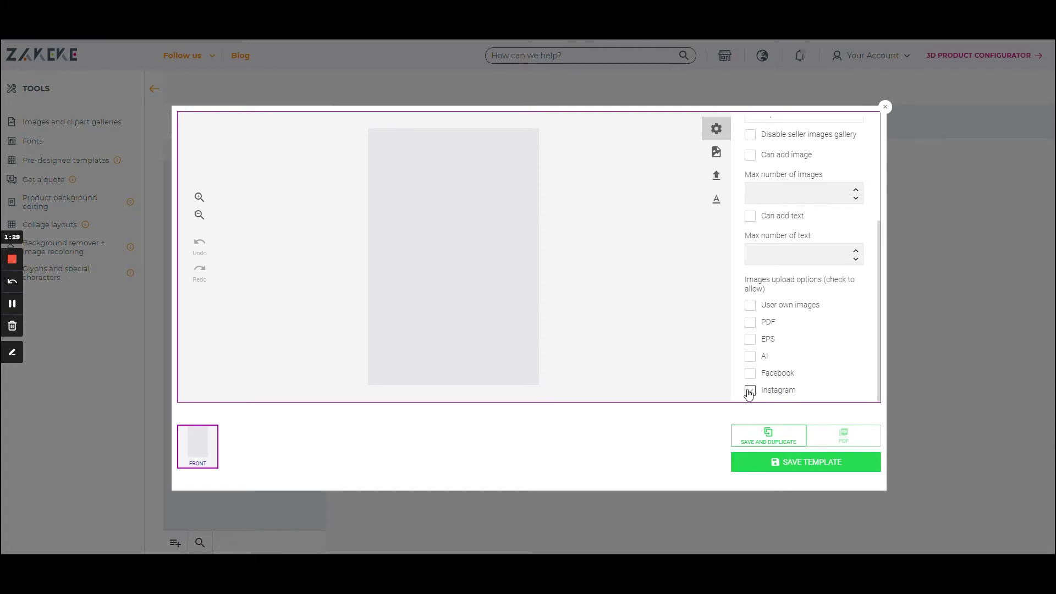
left_click(751, 391)
- Upload the "bithday invitation fantasy white" image from the device into the template
left_click(718, 176)
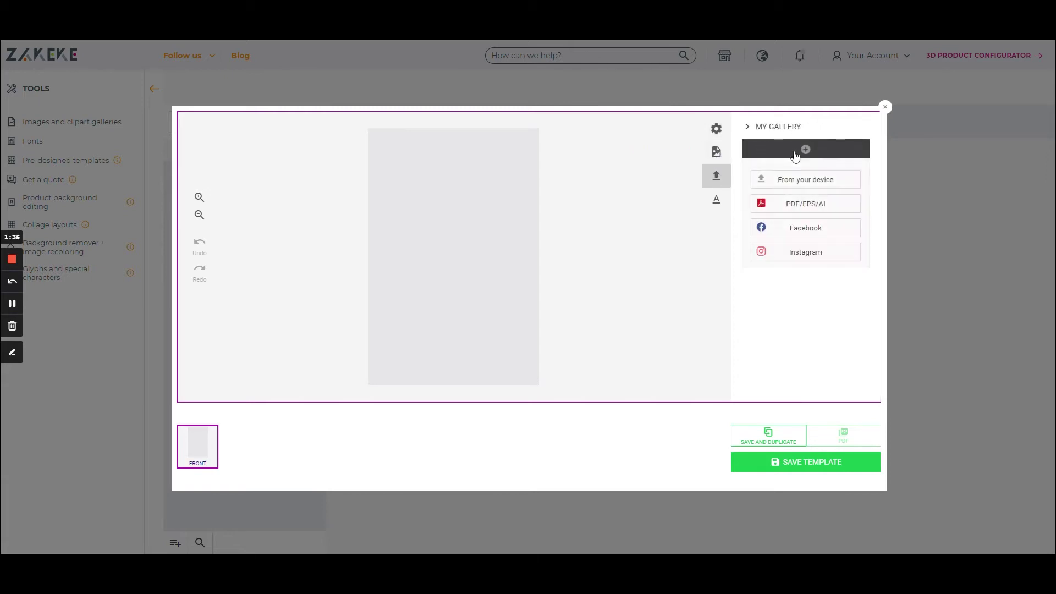
left_click(799, 180)
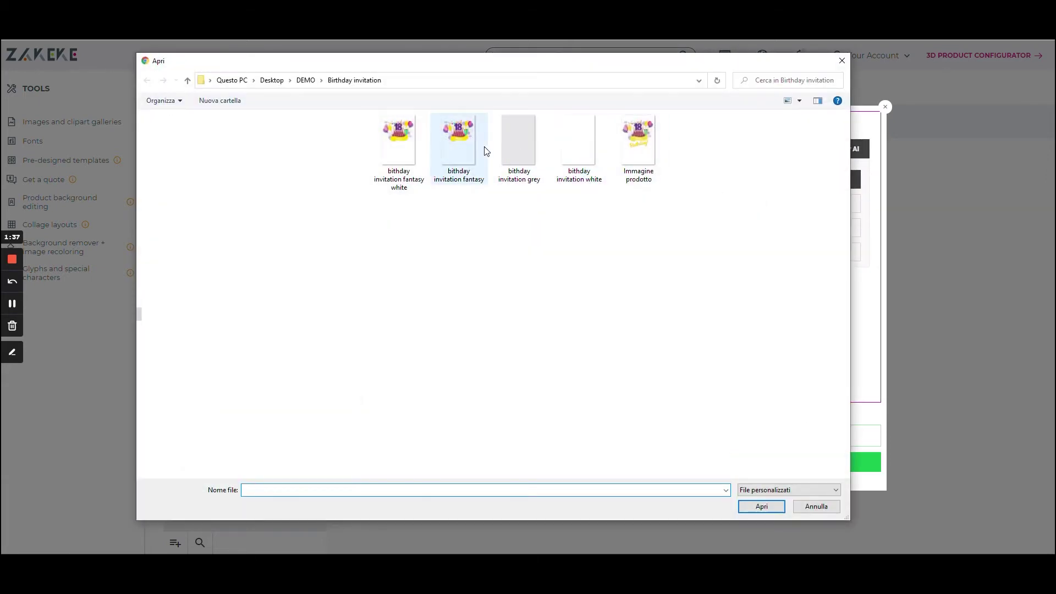
left_click(394, 159)
left_click(762, 506)
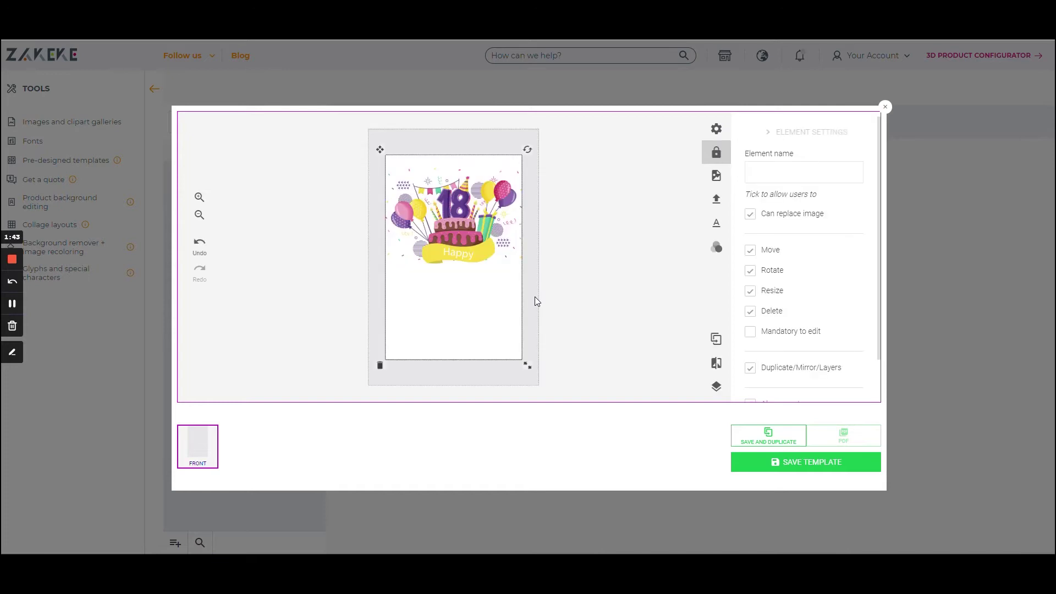
- Move and enlarge the birthday image until it covers the whole grey card area
left_click_drag(500, 329, 471, 273)
left_click_drag(514, 345, 545, 389)
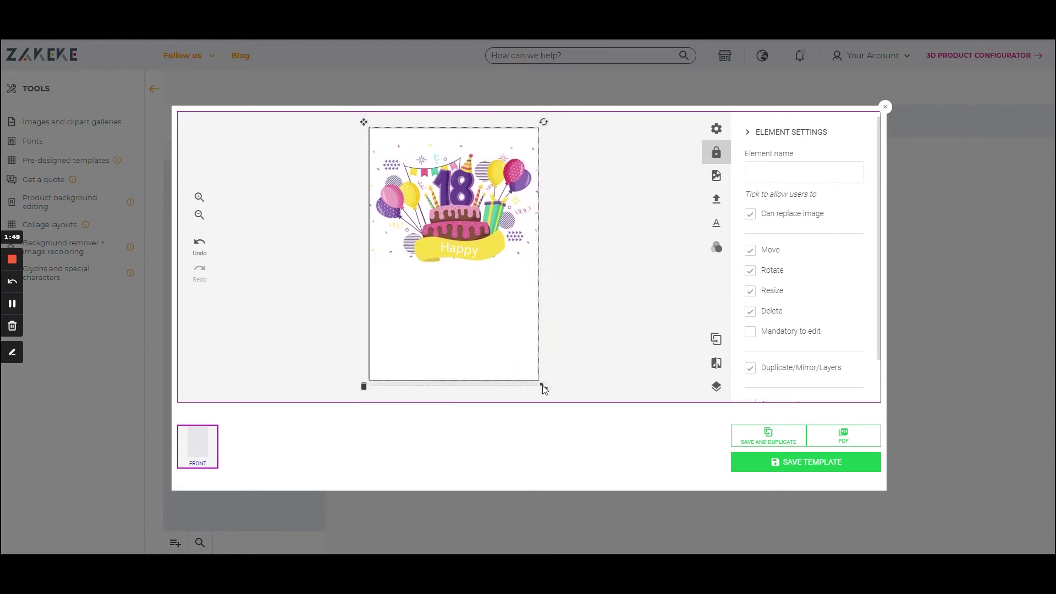
left_click_drag(492, 350, 489, 349)
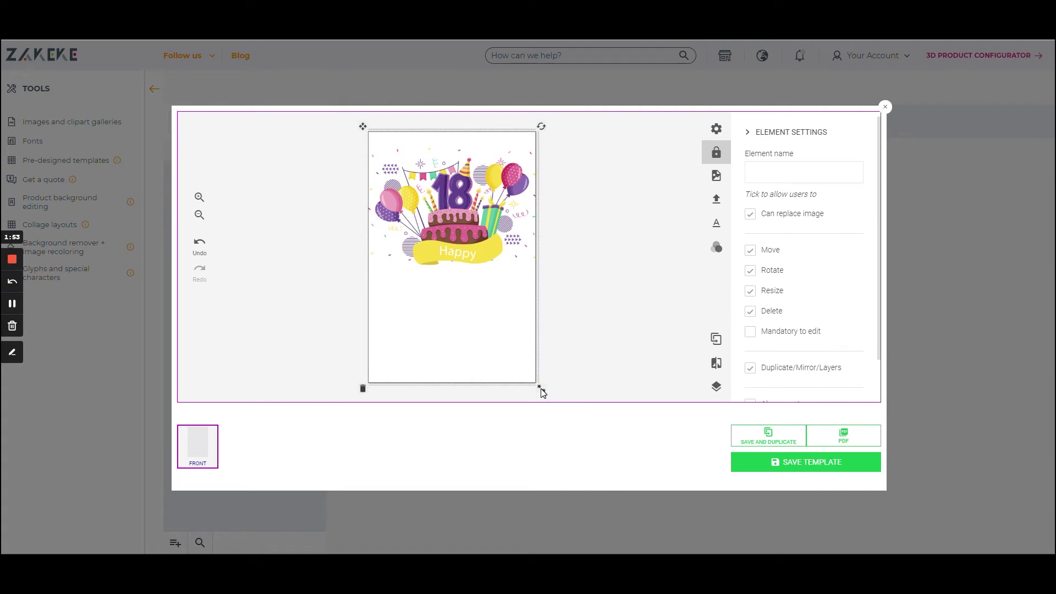
left_click_drag(543, 390, 545, 394)
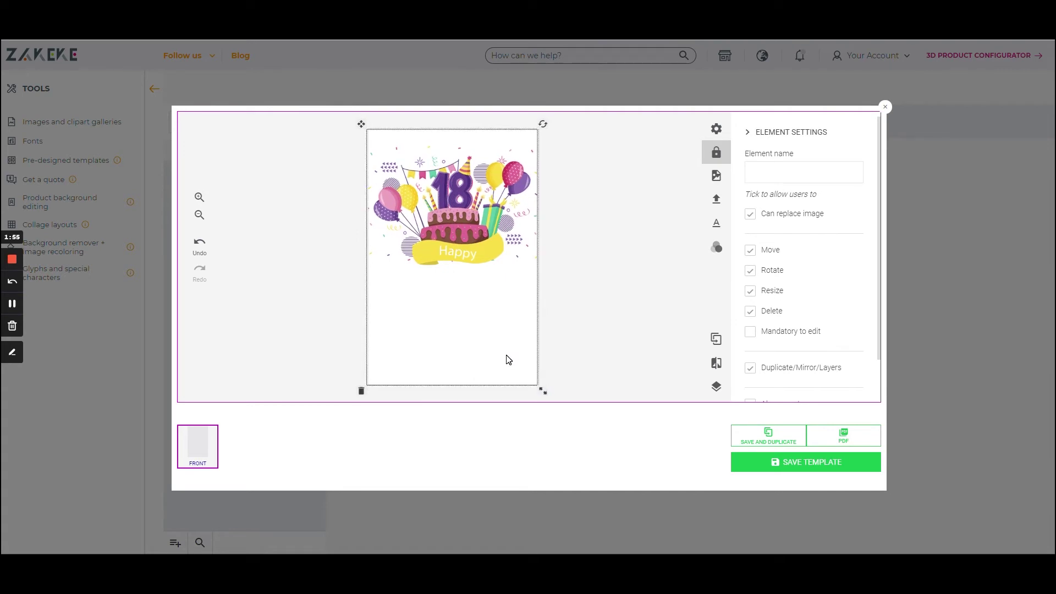
left_click_drag(508, 360, 513, 361)
left_click(605, 350)
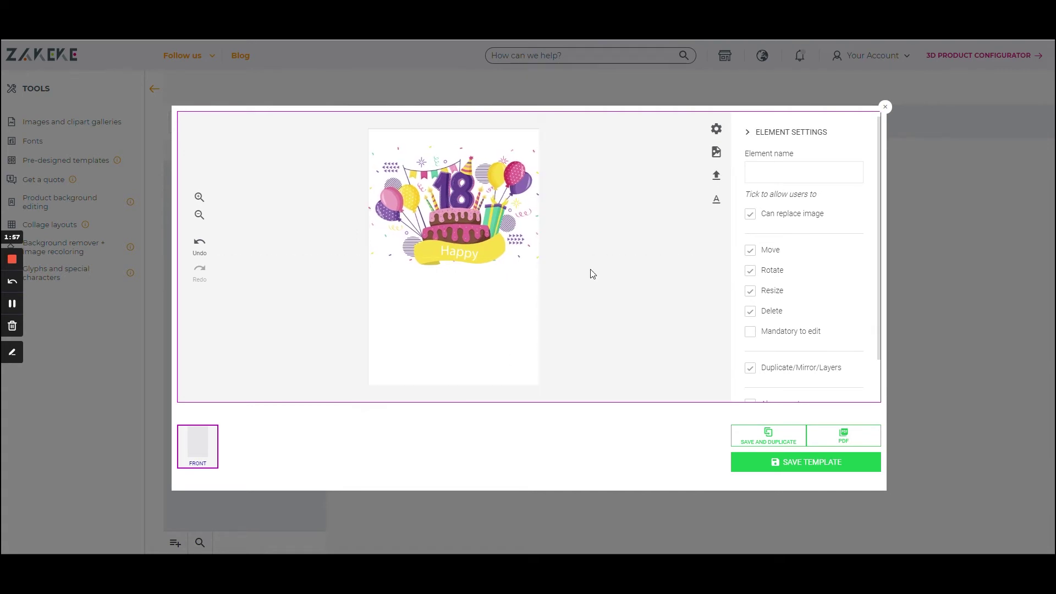
- Disallow customers replacing, moving, rotating, resizing, deleting or duplicating/mirroring/layering the birthday image, keeping it printable
left_click(493, 274)
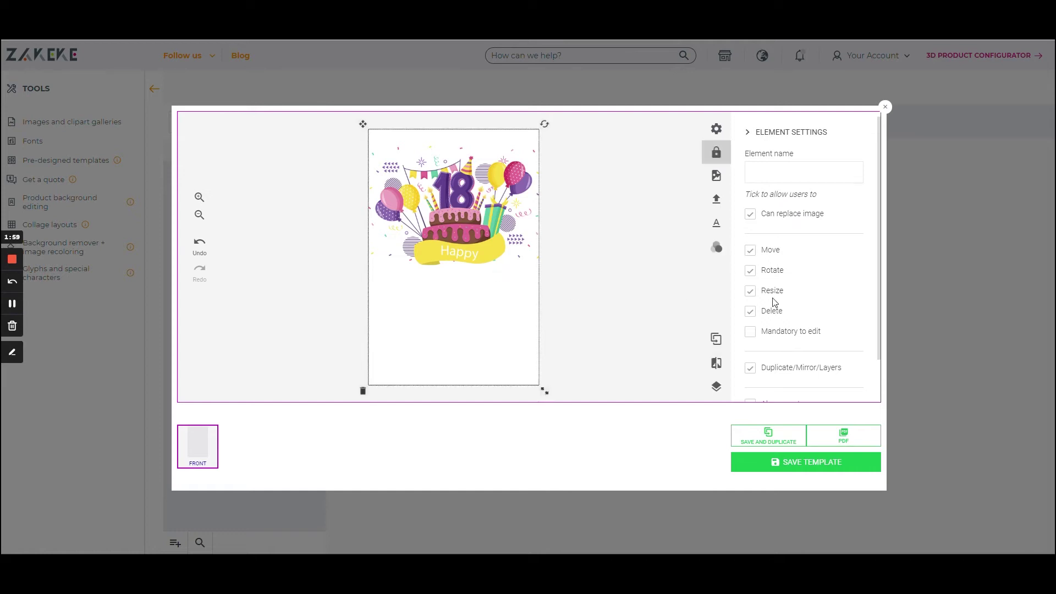
left_click(760, 252)
left_click(766, 293)
scroll(769, 314, "down", 1)
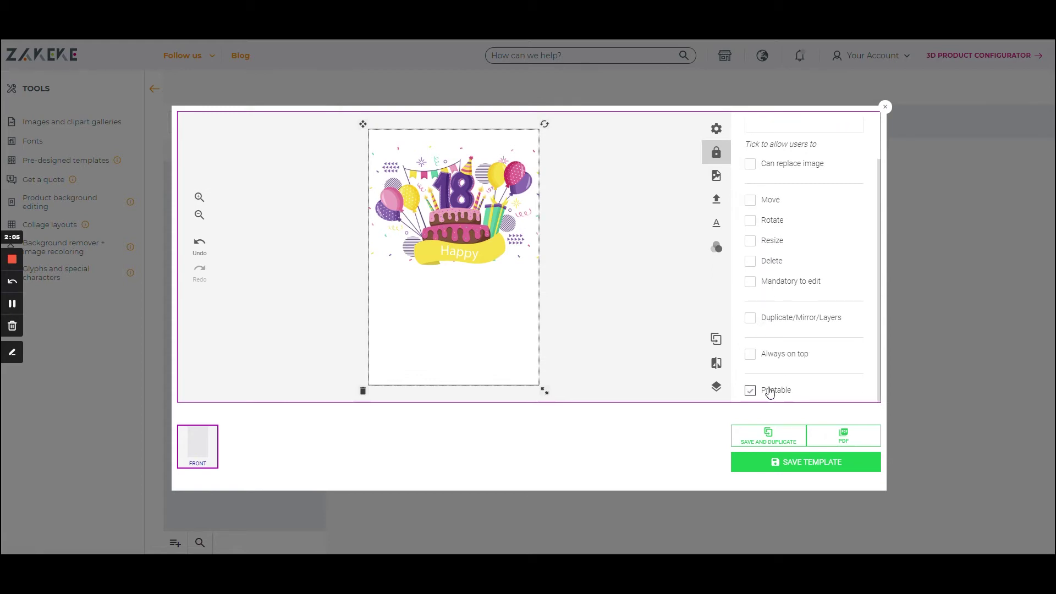
- Add the text "Birthday" and place it just below the yellow Happy banner
left_click(717, 225)
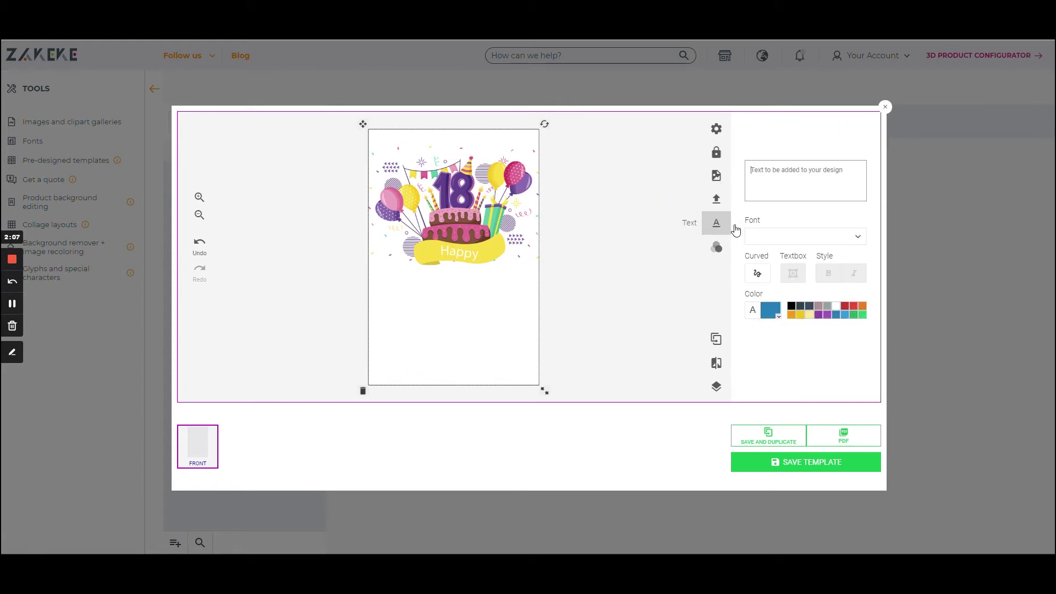
type("Birthday")
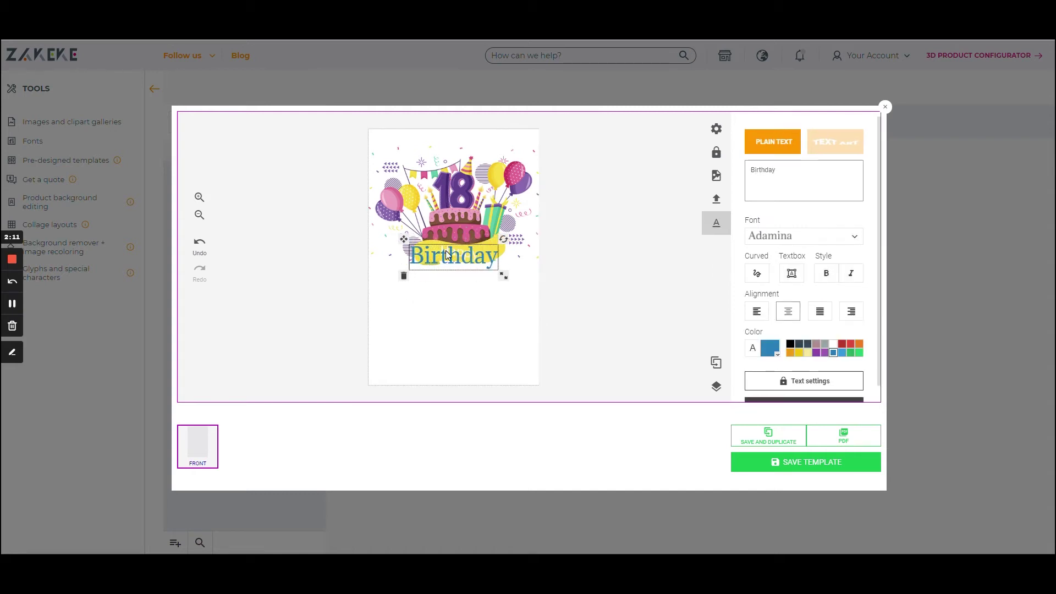
left_click_drag(448, 254, 450, 289)
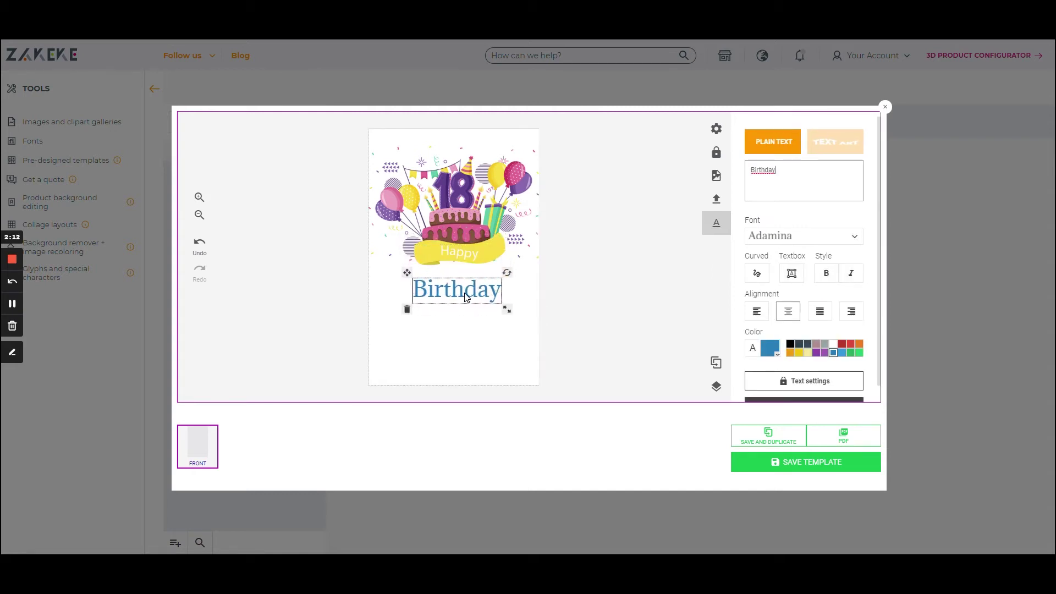
- Color the Birthday text yellow and set its font to Cookie
left_click(799, 353)
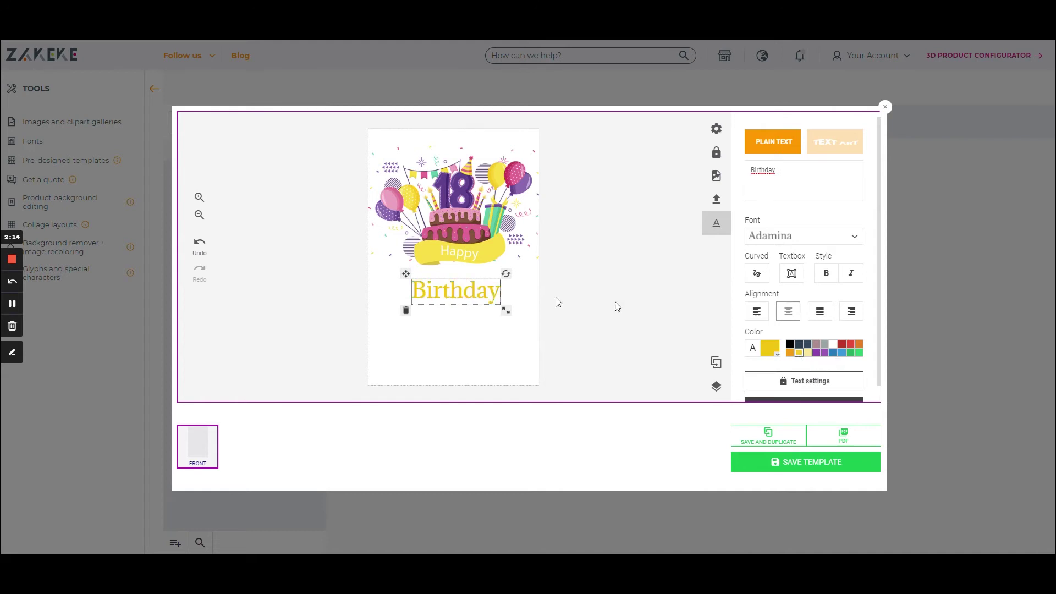
left_click(797, 236)
scroll(776, 352, "down", 2)
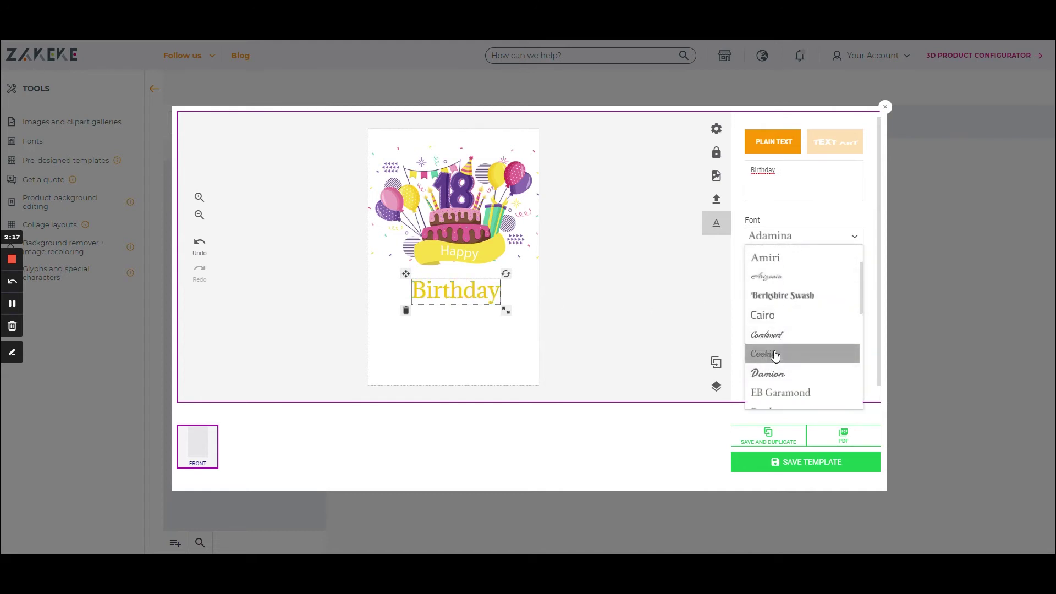
left_click(776, 356)
- Rotate the Birthday text slightly counterclockwise and position it close under the Happy banner
left_click_drag(494, 317, 502, 323)
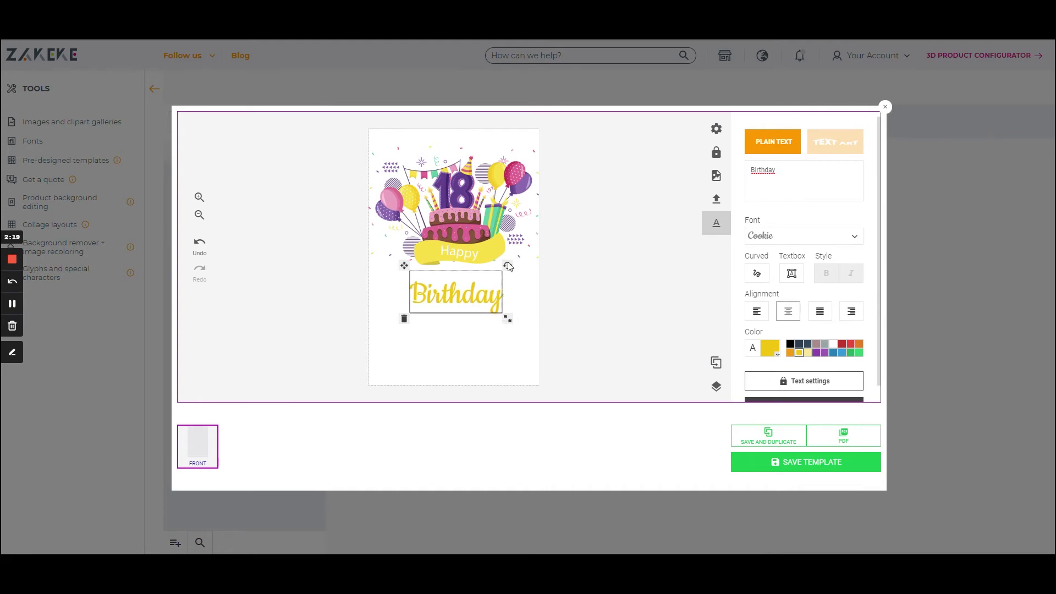
left_click_drag(510, 268, 507, 254)
left_click_drag(470, 308, 475, 289)
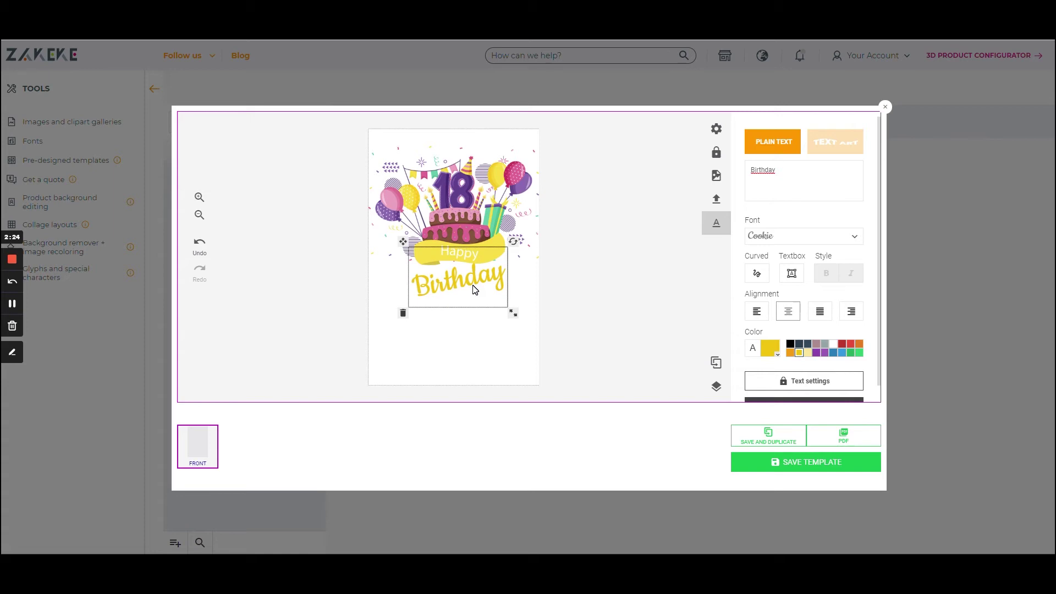
- Disallow customers editing, moving, rotating, resizing, deleting or duplicating/mirroring/layering the Birthday text
left_click(785, 381)
left_click(752, 216)
left_click(752, 252)
left_click(750, 271)
left_click(751, 291)
left_click(750, 312)
scroll(788, 299, "down", 2)
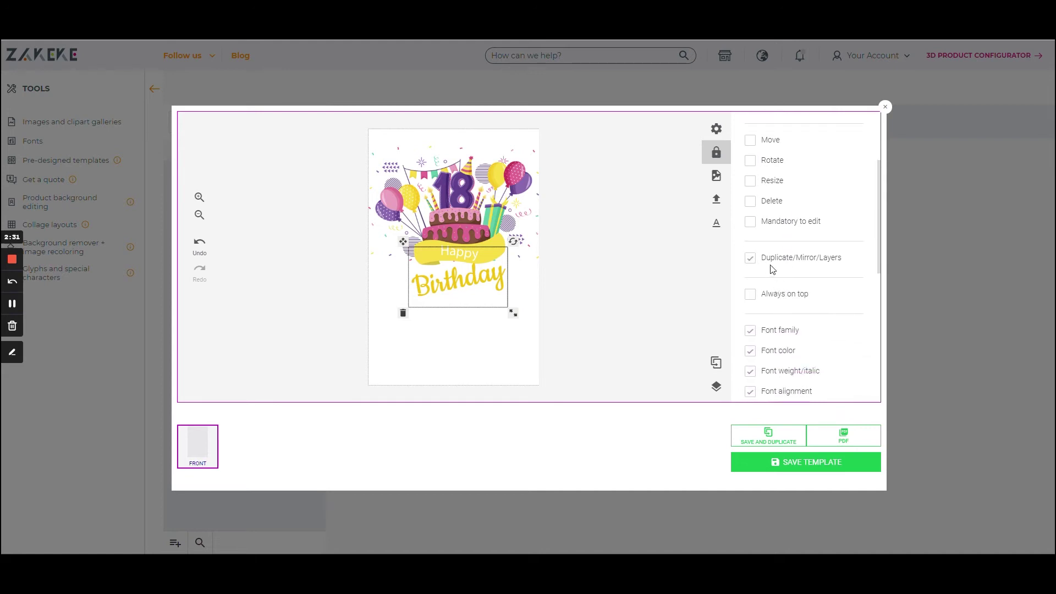
left_click(752, 259)
- Disallow customers changing the Birthday text's font family, color, weight/italic, alignment, curve and textbox, keeping it printable
scroll(759, 297, "down", 2)
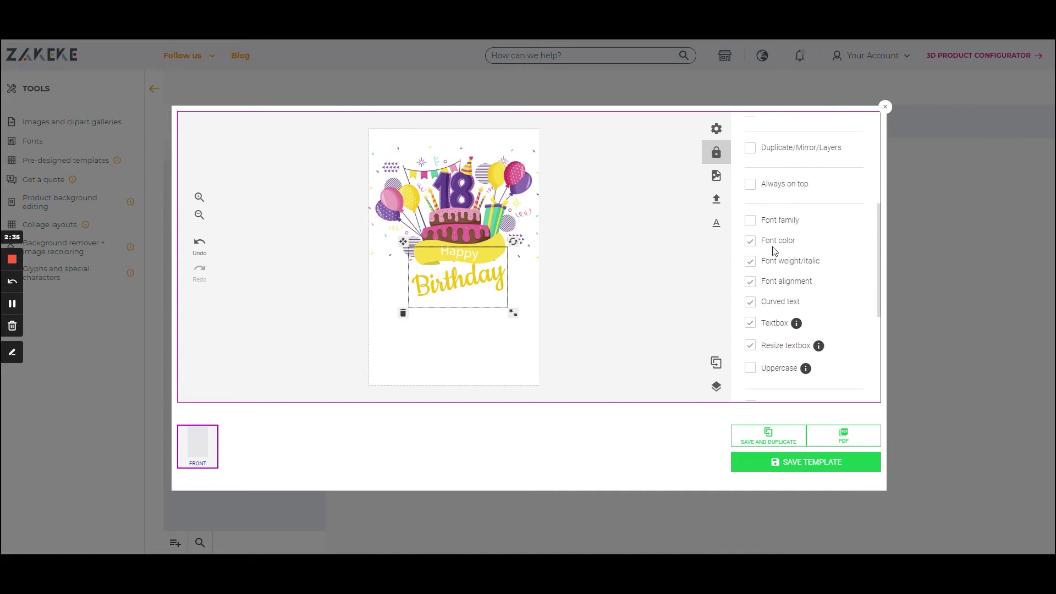
left_click(751, 264)
left_click(751, 324)
scroll(765, 369, "down", 2)
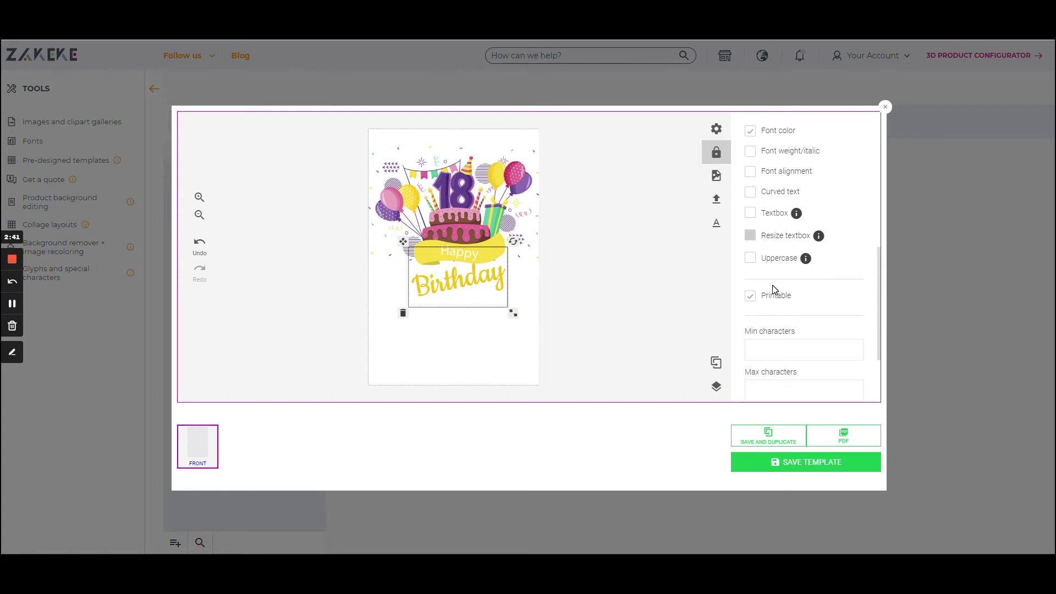
- Reselect the Birthday text and review its customer permissions
left_click(489, 354)
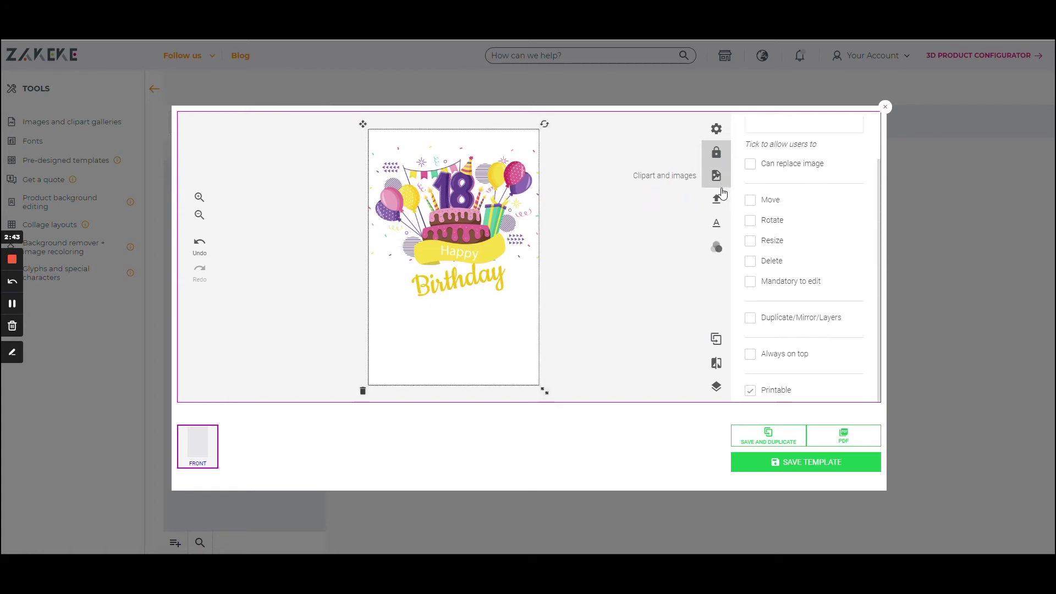
left_click(717, 224)
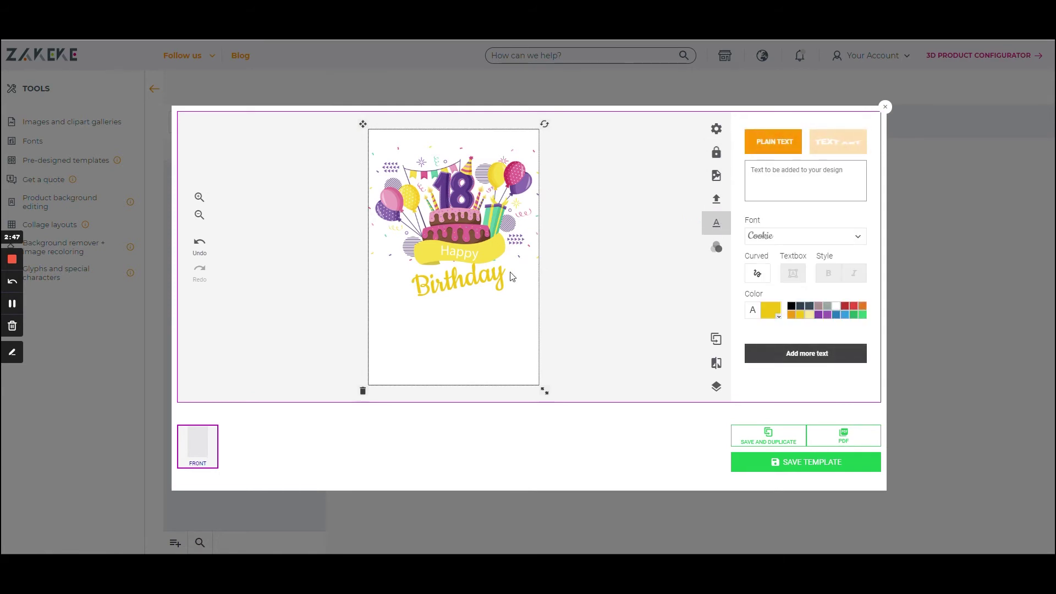
left_click(487, 289)
left_click(716, 153)
scroll(804, 299, "down", 5)
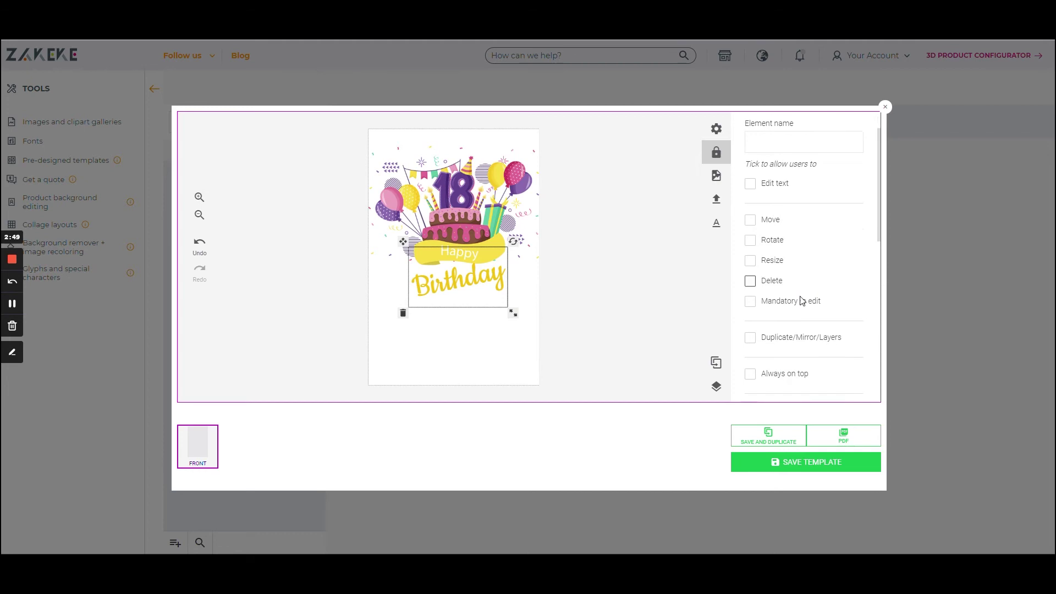
left_click(750, 186)
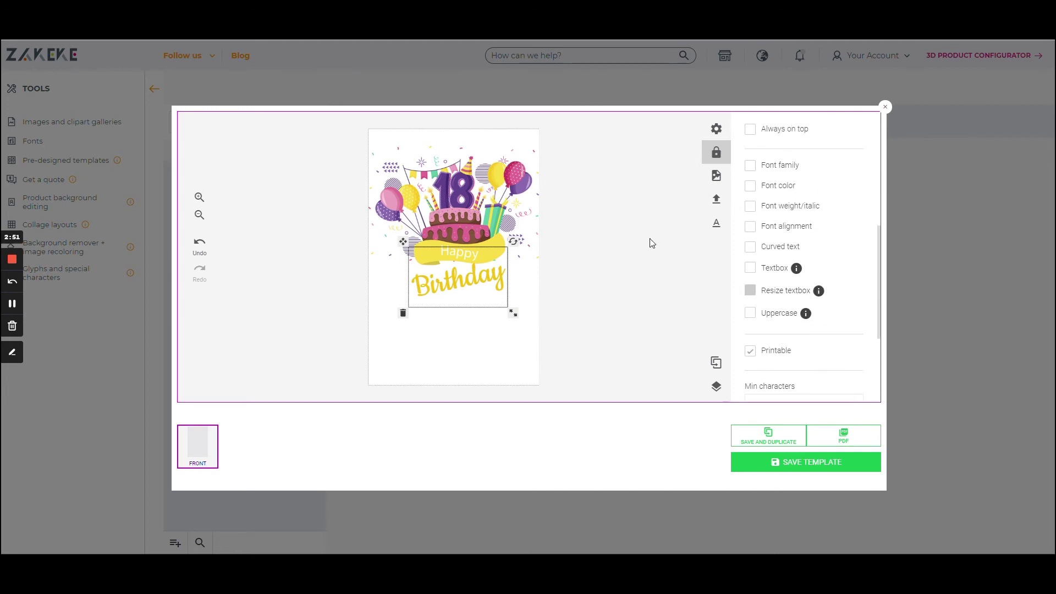
- Add the two-line text "Enter name here" in black and center it below the Birthday text
left_click(717, 223)
type("Enter name")
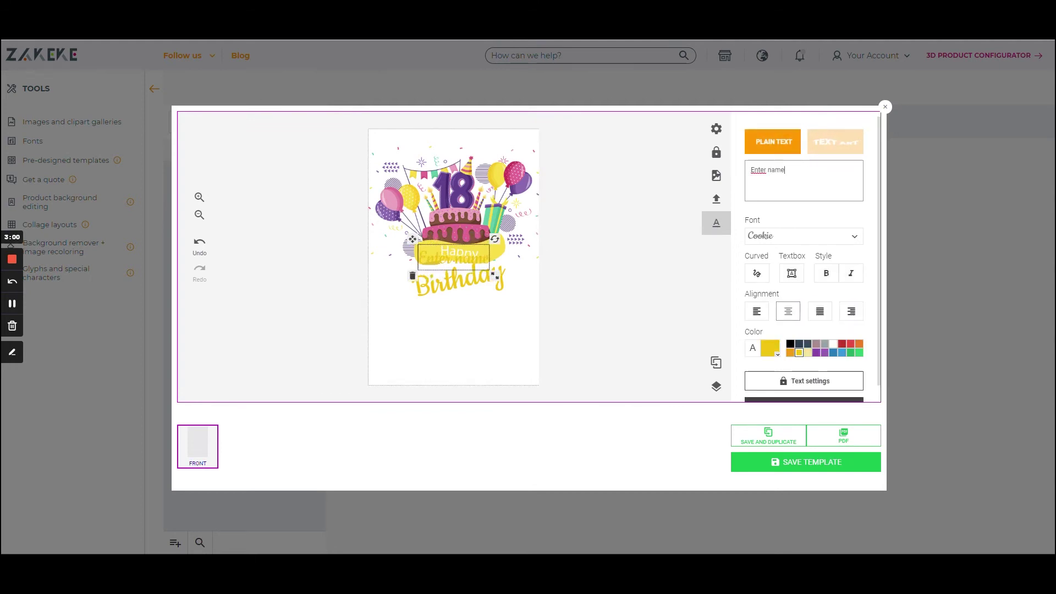
key("Return")
type("here")
left_click_drag(448, 251, 464, 331)
left_click(791, 345)
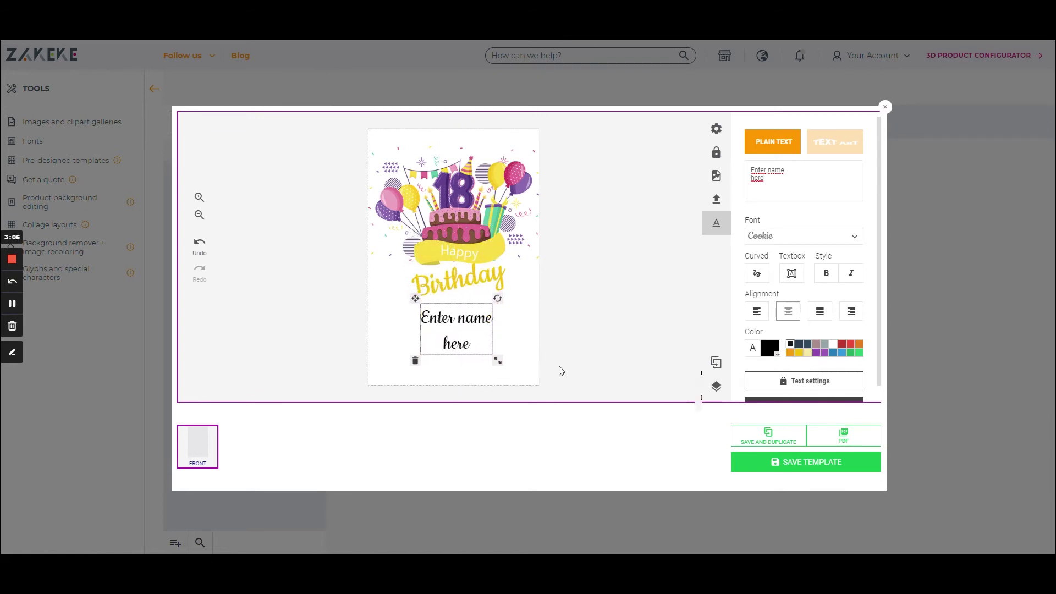
left_click_drag(448, 328, 445, 330)
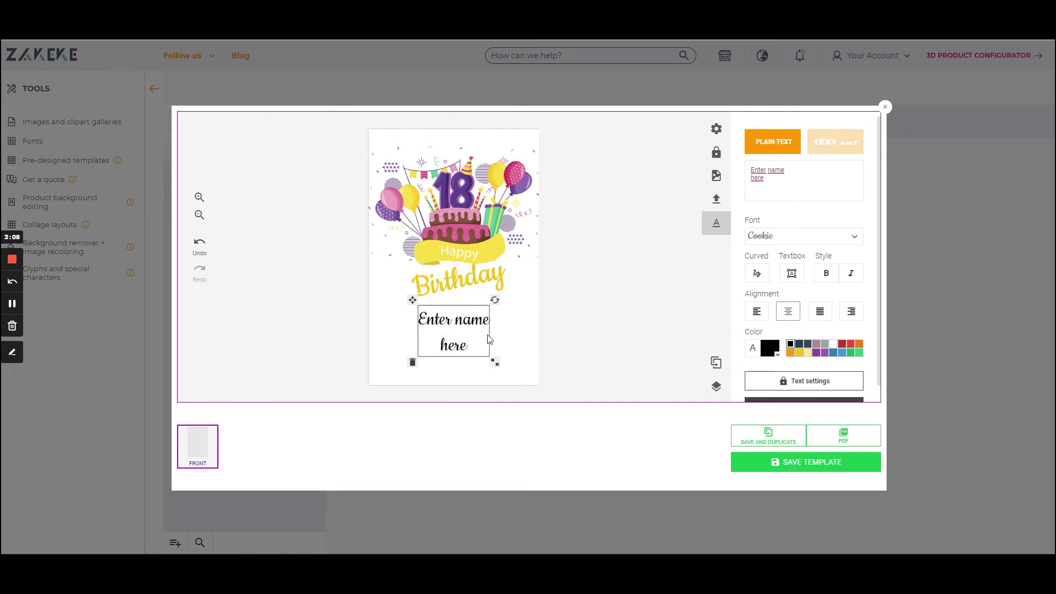
- Disallow moving, deleting and duplicating/mirroring/layering the "Enter name here" text, leaving editing, rotating and resizing allowed
scroll(789, 301, "down", 1)
left_click(804, 364)
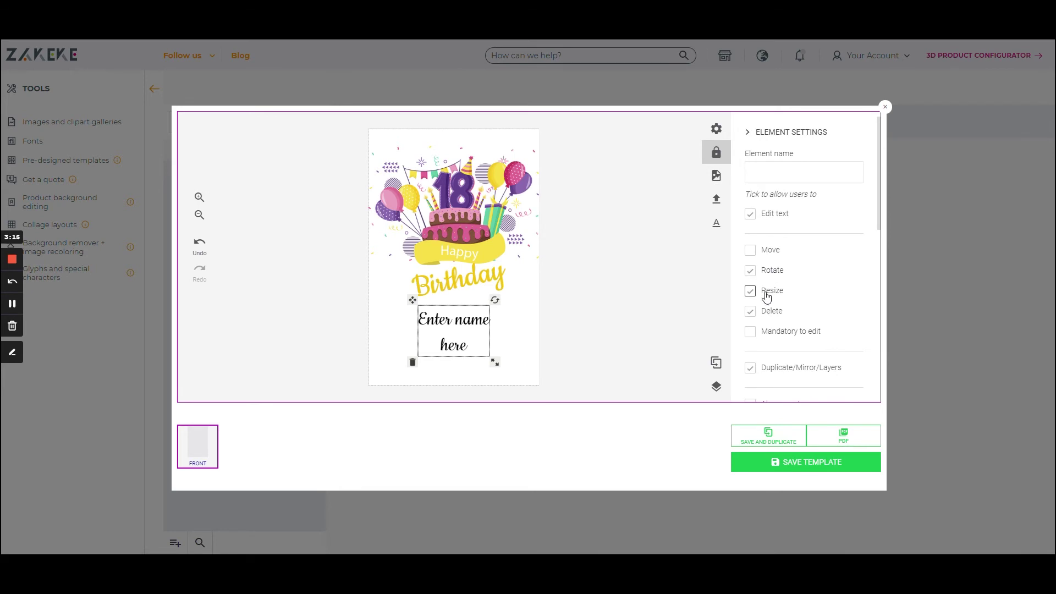
left_click(759, 315)
scroll(770, 318, "down", 1)
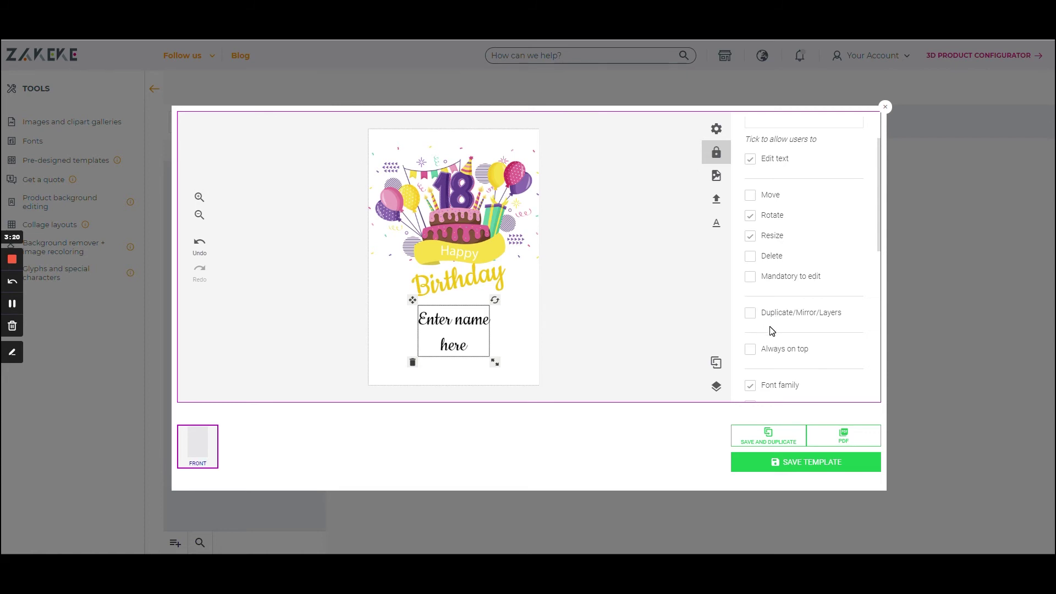
- Disallow curved text and textbox for the "Enter name here" text, keeping its other font options allowed and the text printable
scroll(773, 331, "down", 2)
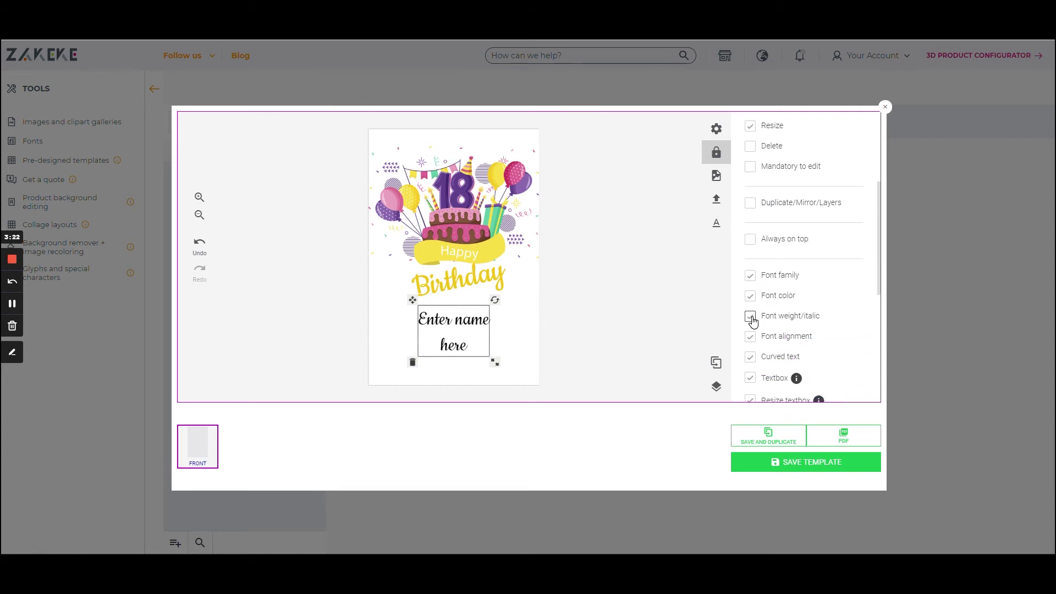
scroll(753, 337, "down", 1)
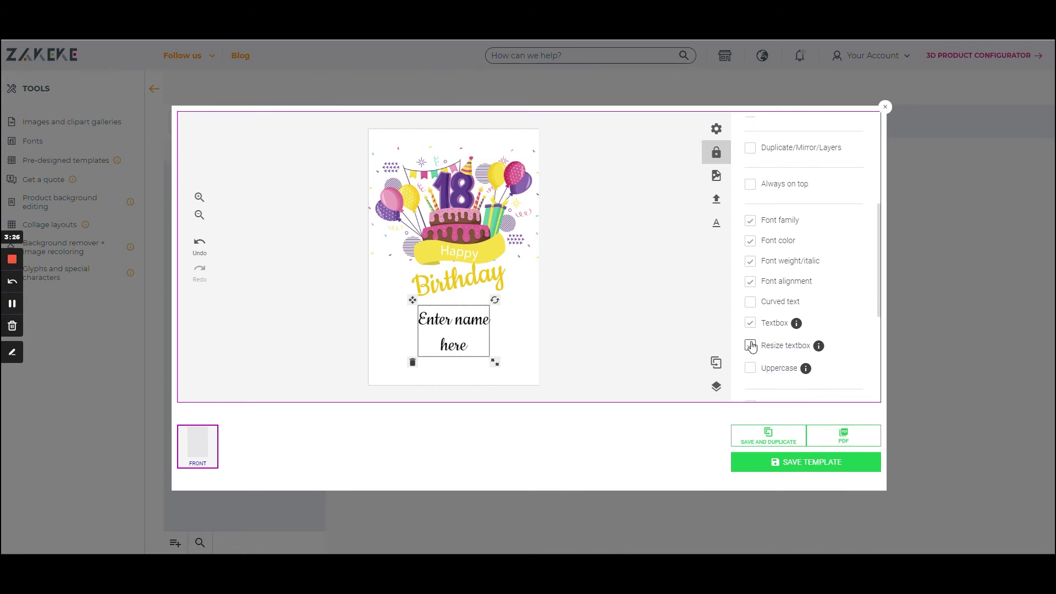
left_click(751, 323)
scroll(765, 355, "down", 2)
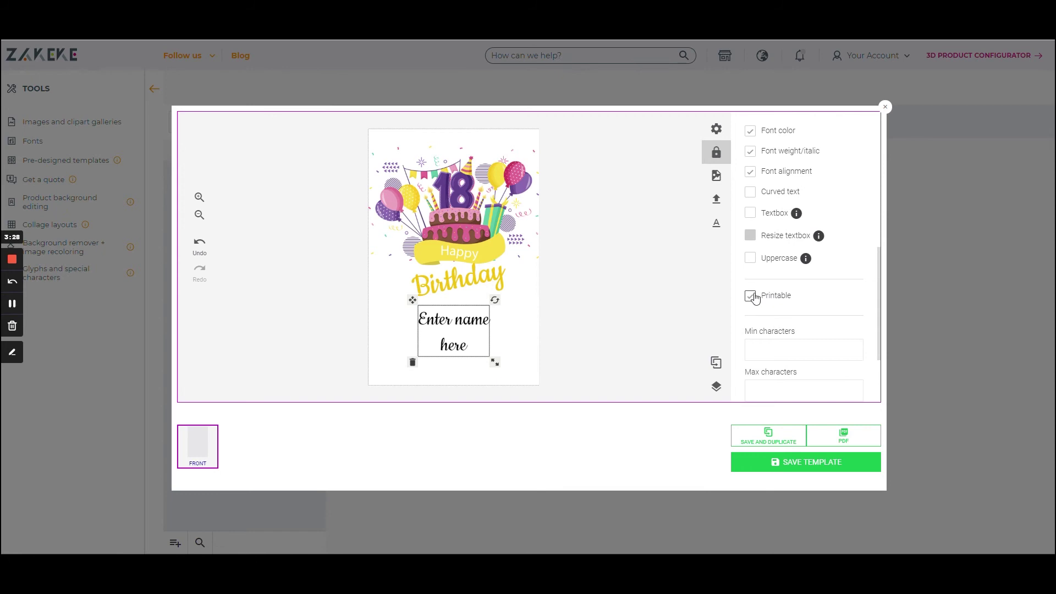
scroll(776, 311, "down", 1)
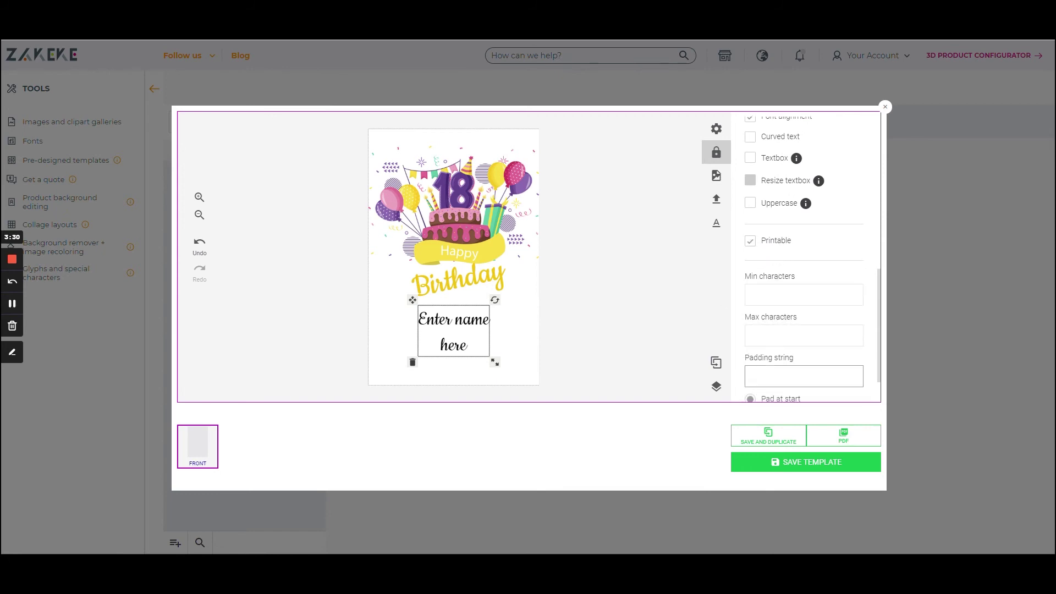
scroll(787, 365, "down", 1)
- Save the greeting card template, close the template editor and leave the card's template list
left_click(797, 464)
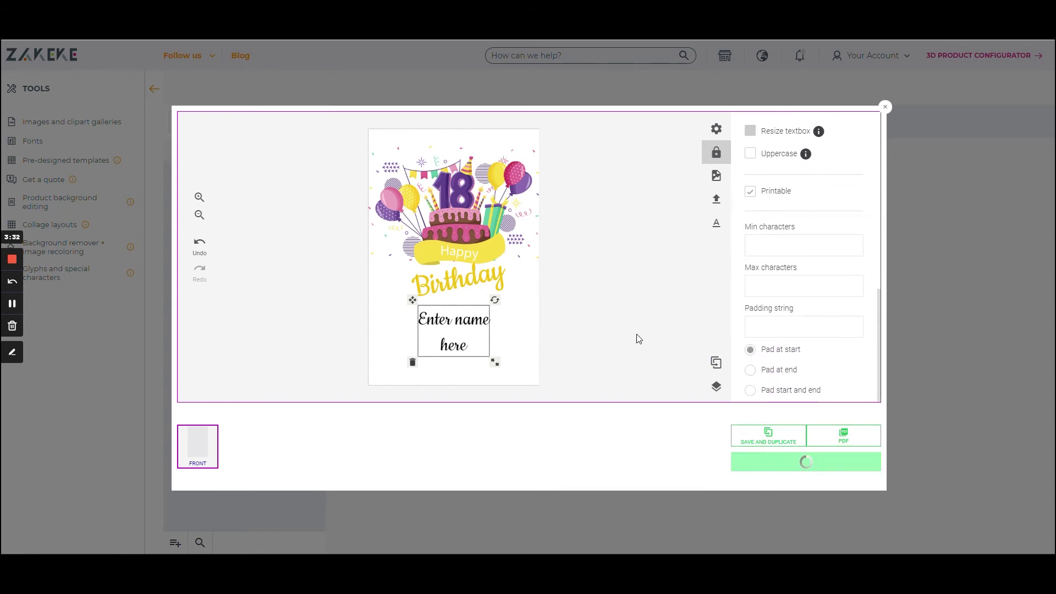
left_click(564, 391)
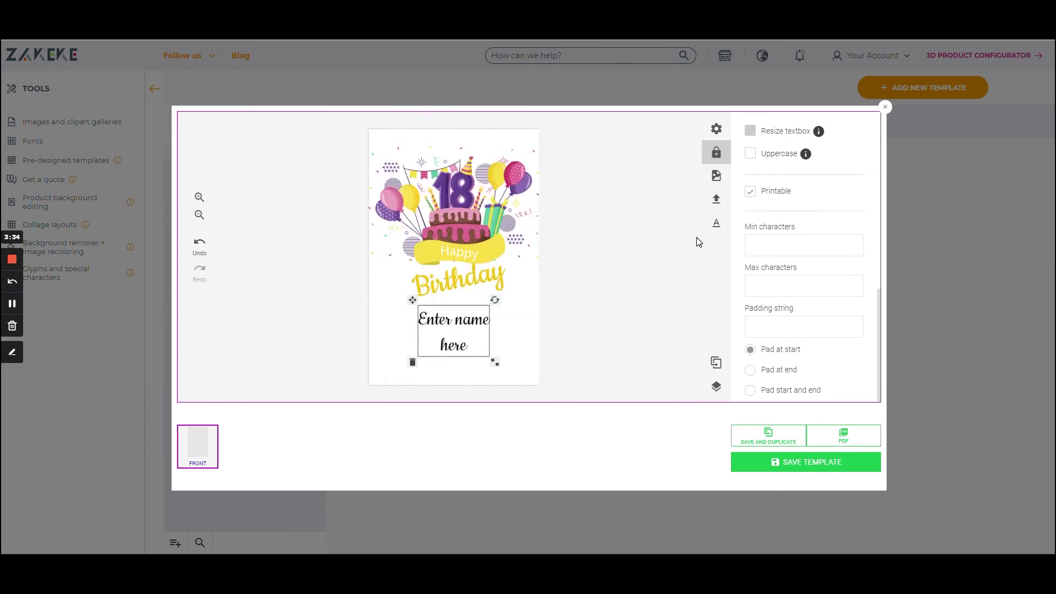
left_click(887, 108)
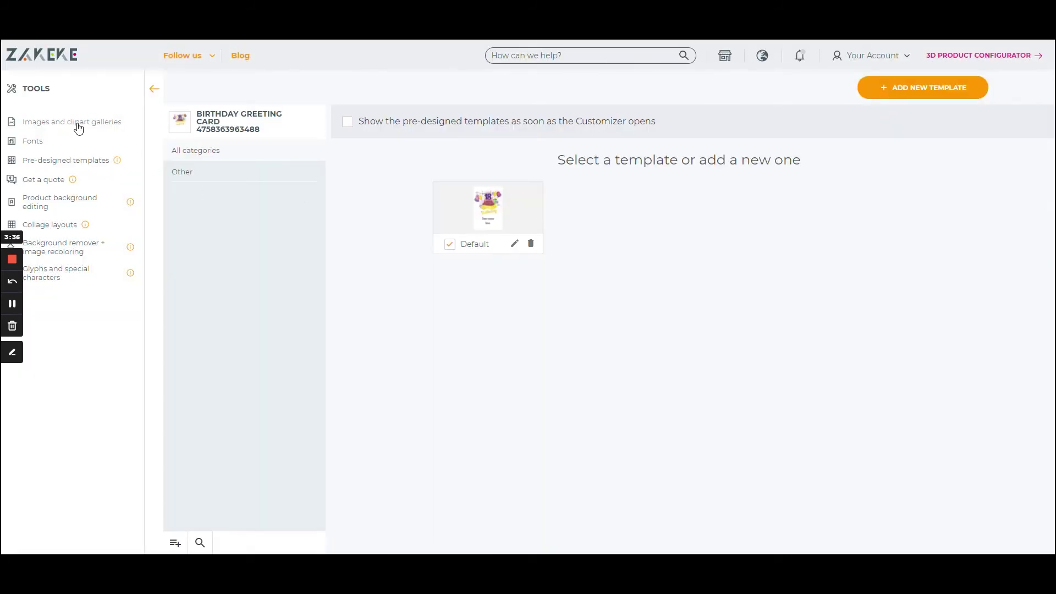
left_click(162, 88)
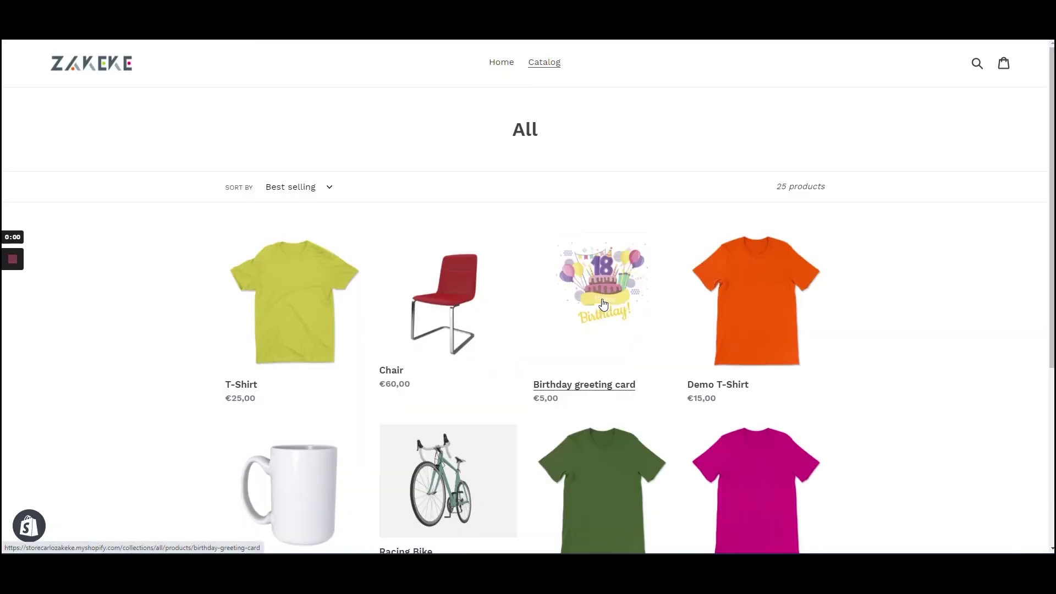
- Open the store's Birthday greeting card for customization and replace "Enter name here" with the recipient's first name and an exclamation mark
left_click(604, 304)
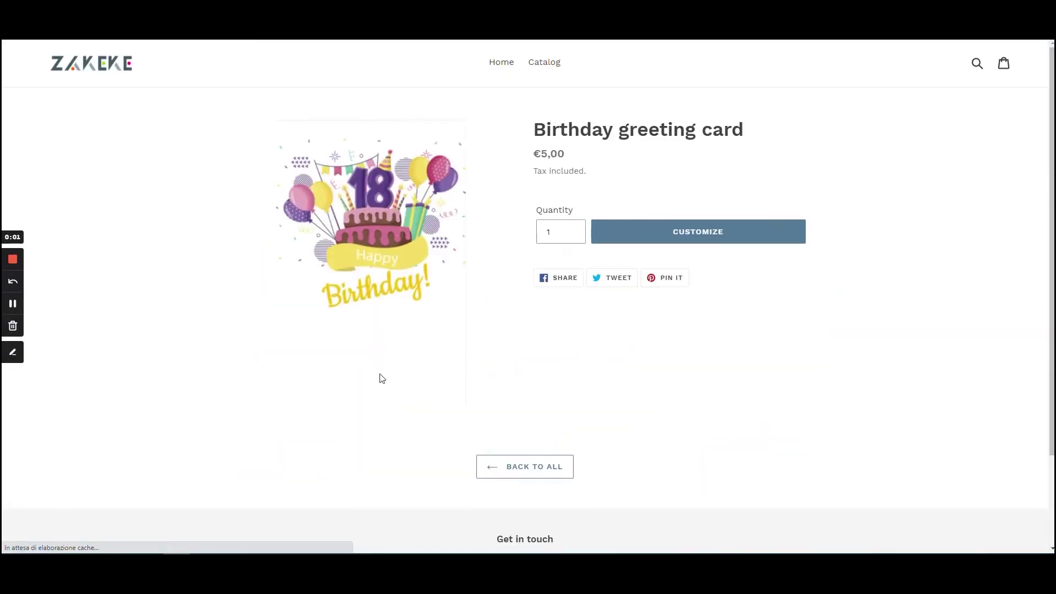
left_click(719, 241)
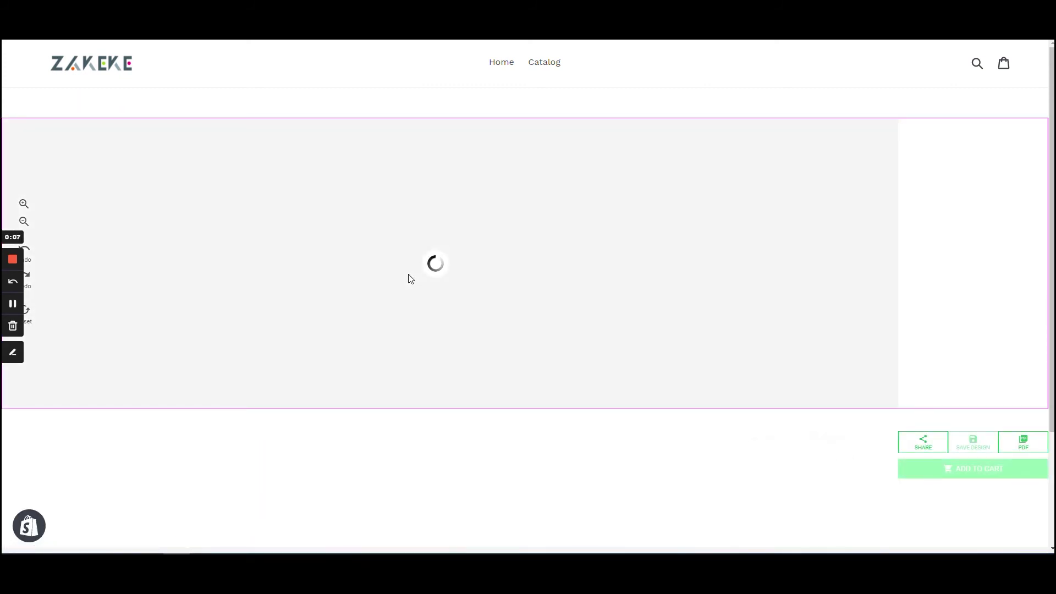
left_click(453, 341)
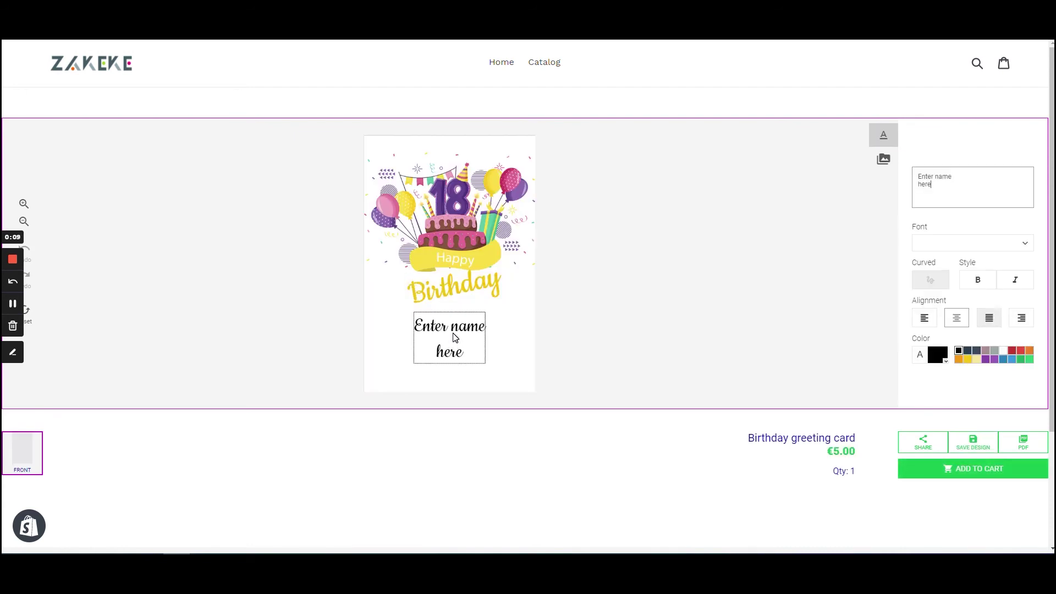
left_click_drag(932, 185, 913, 180)
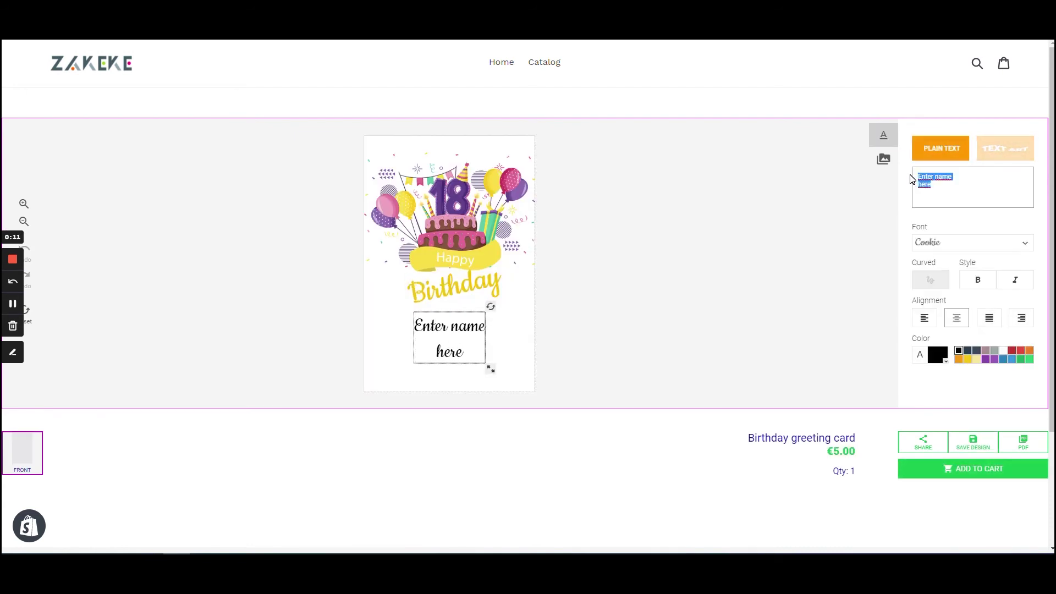
type("John!")
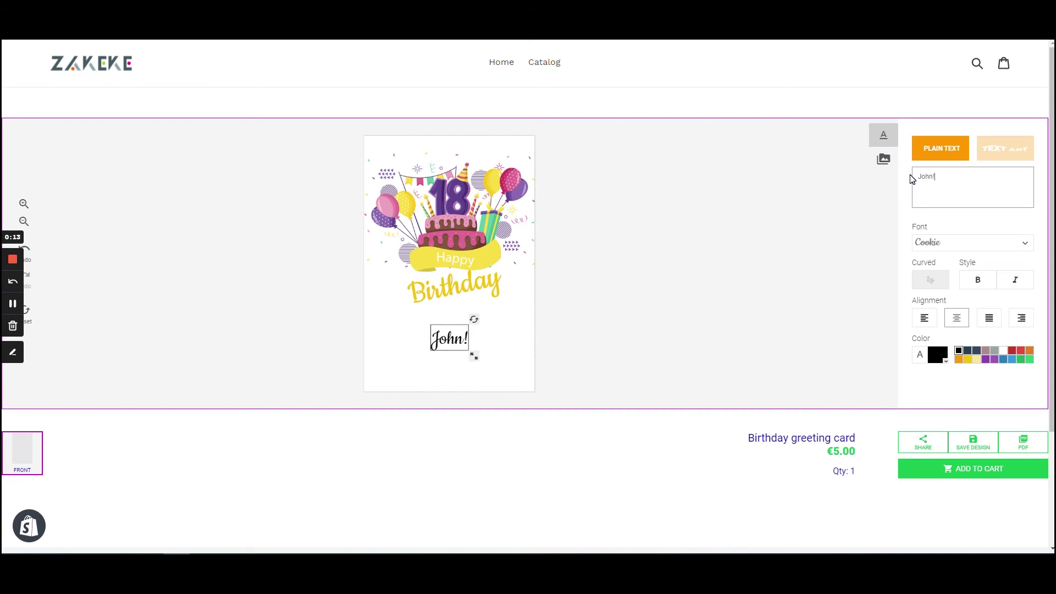
- Enlarge the recipient's name, rotate it slightly clockwise and color it purple
left_click_drag(479, 360, 487, 366)
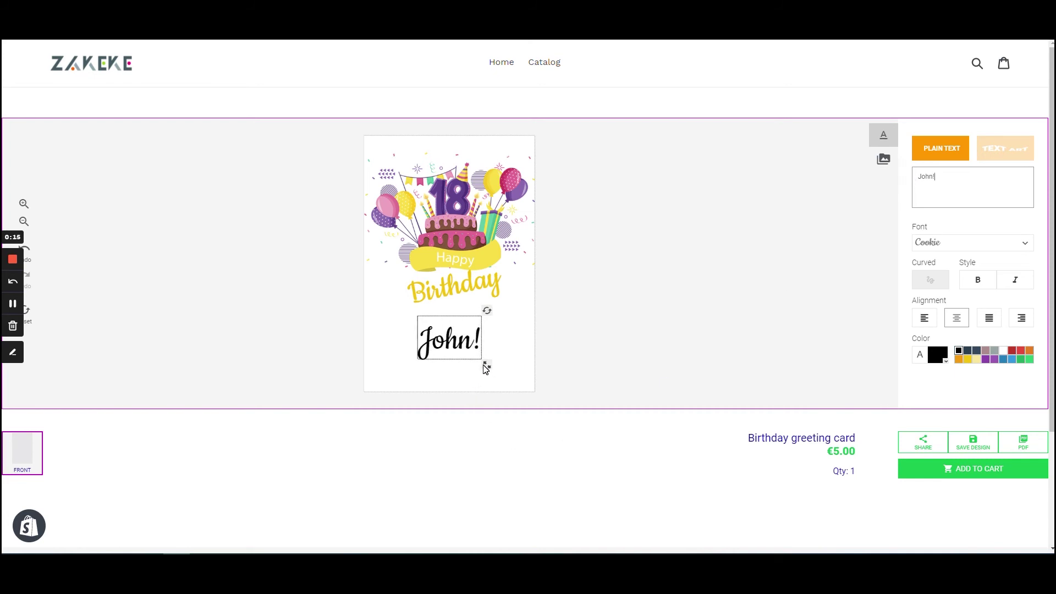
mouse_move(487, 314)
left_mouse_down()
mouse_move(480, 302)
mouse_move(491, 308)
left_mouse_up()
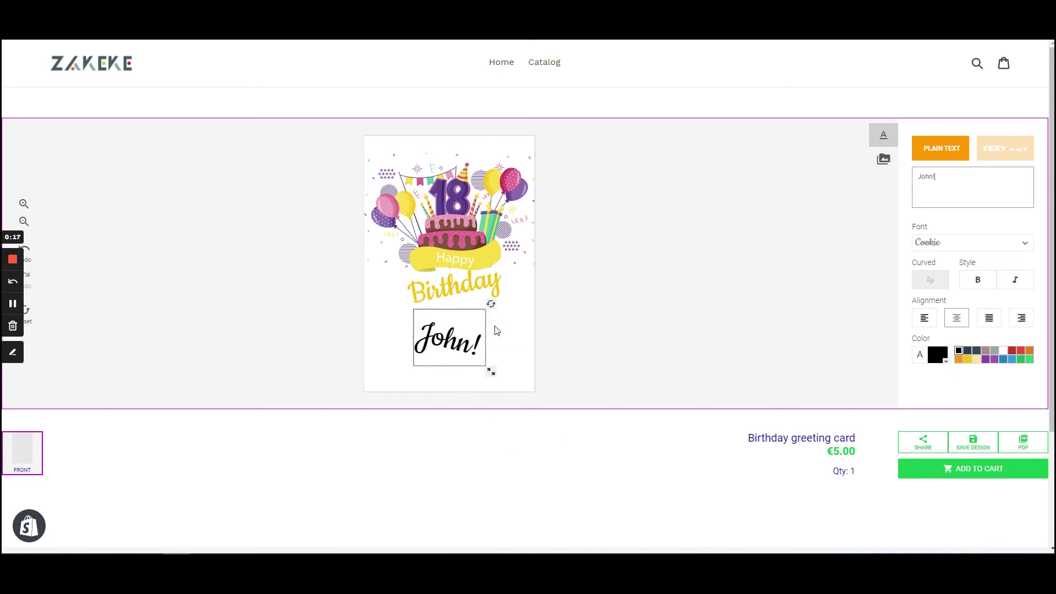
left_click(987, 361)
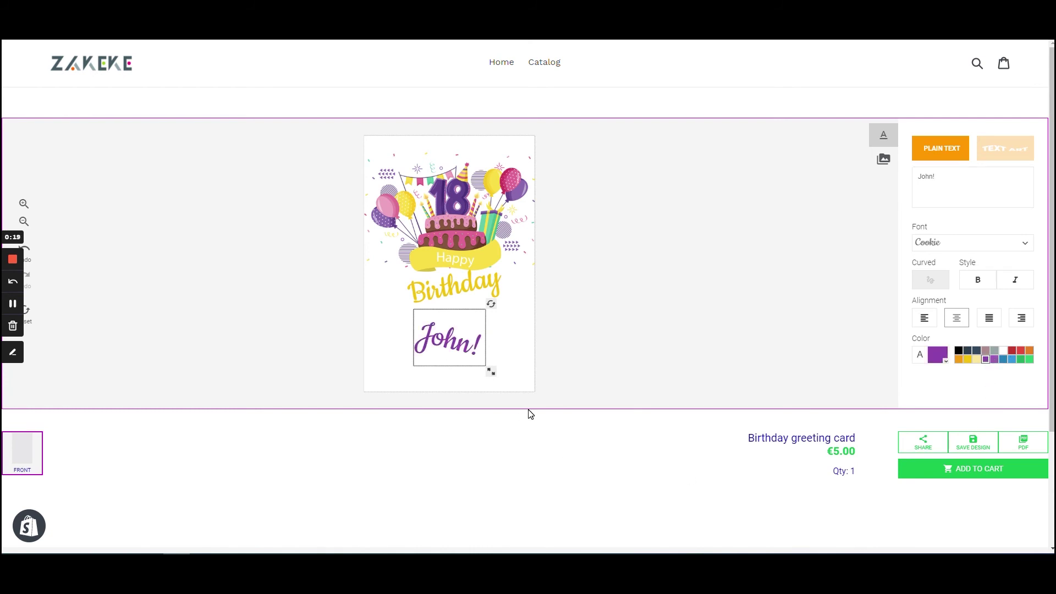
left_click_drag(493, 376, 491, 372)
left_click(630, 370)
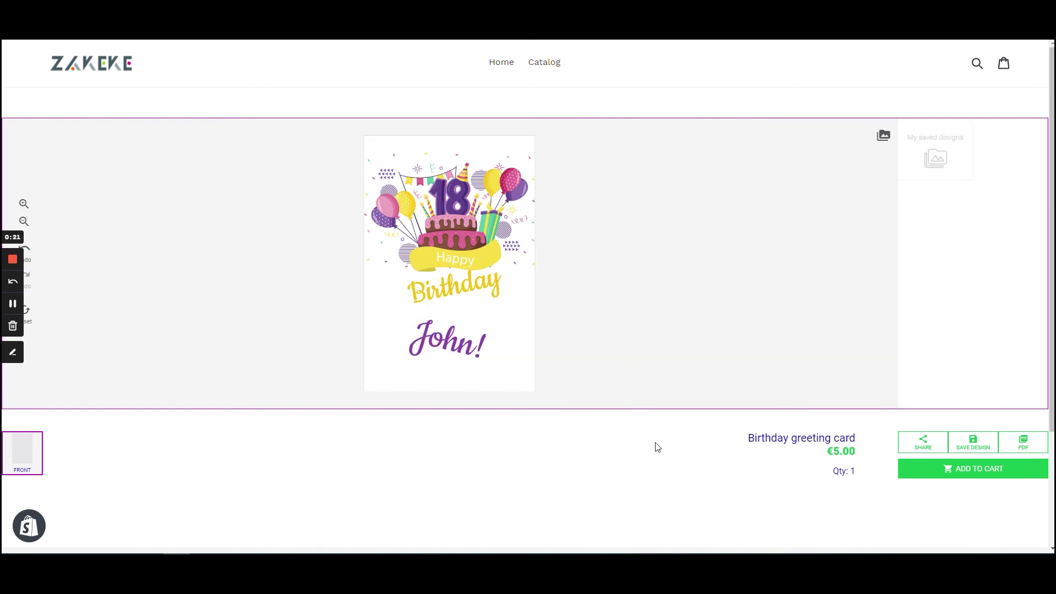
- Add the customized greeting card to the cart and proceed to checkout
left_click(962, 470)
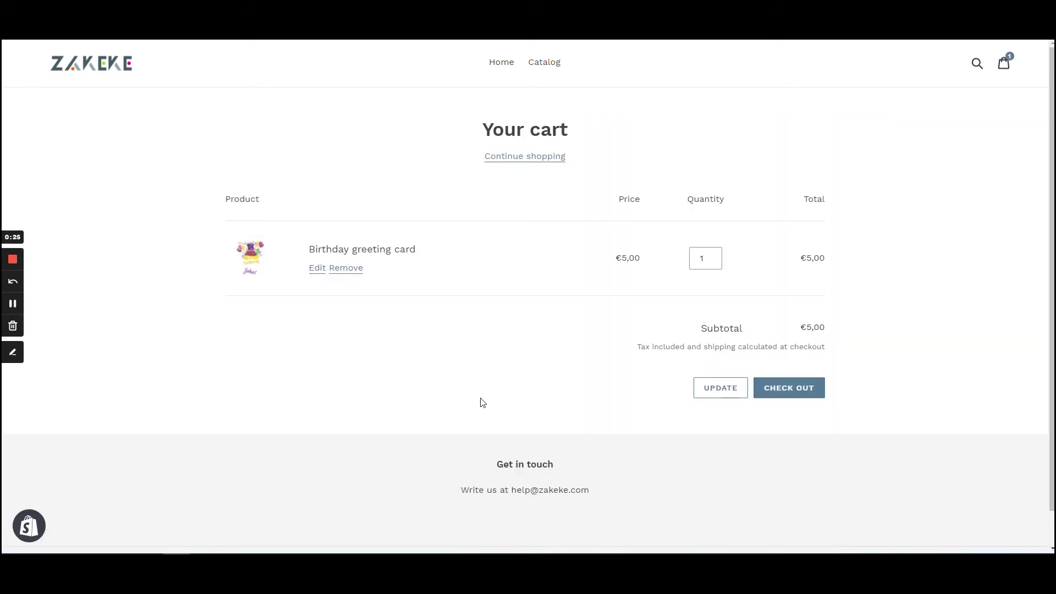
left_click(800, 394)
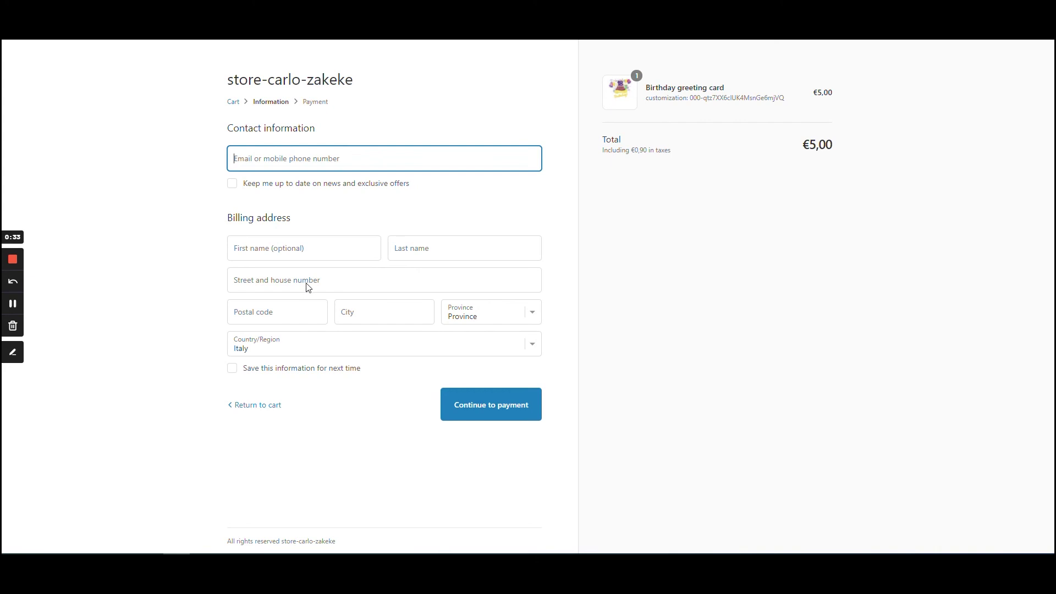
- Fill in the contact e-mail and billing details from a saved address and opt to save the information for next time
type("car")
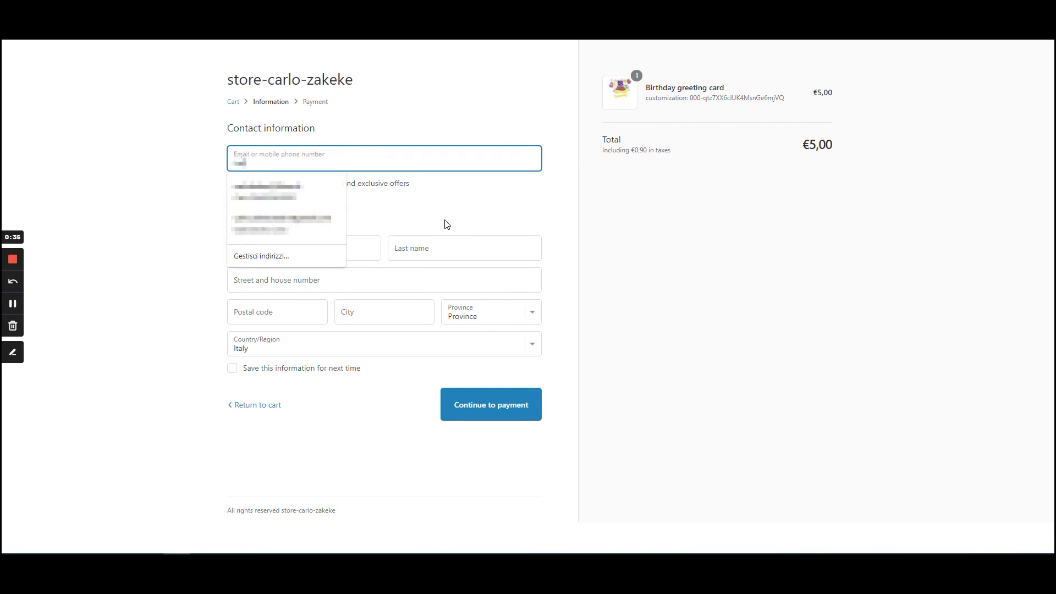
key("Down")
key("Return")
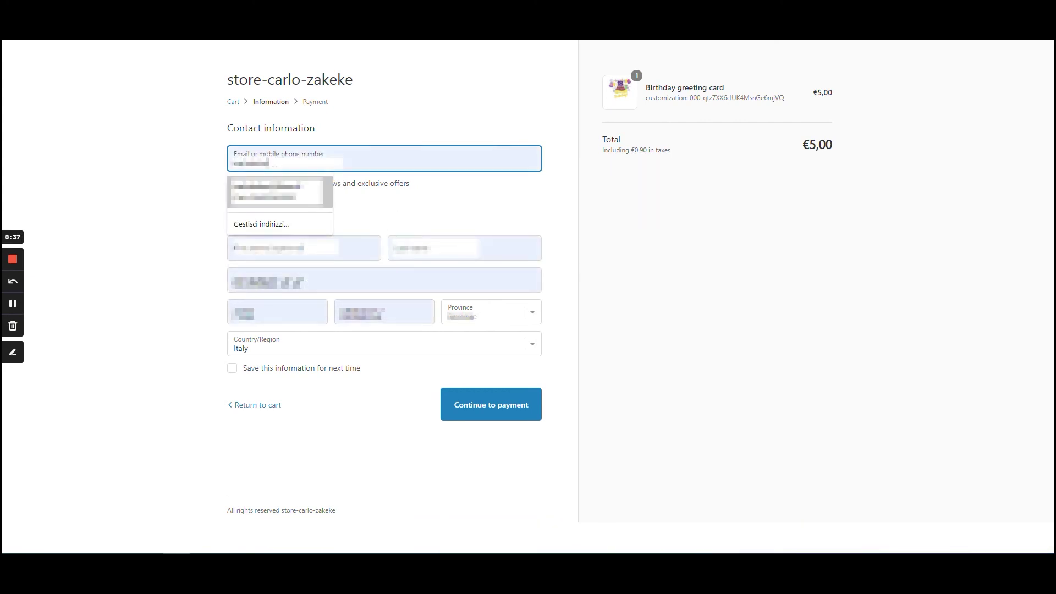
left_click(232, 369)
- Choose the billing province and continue to payment
left_click(494, 319)
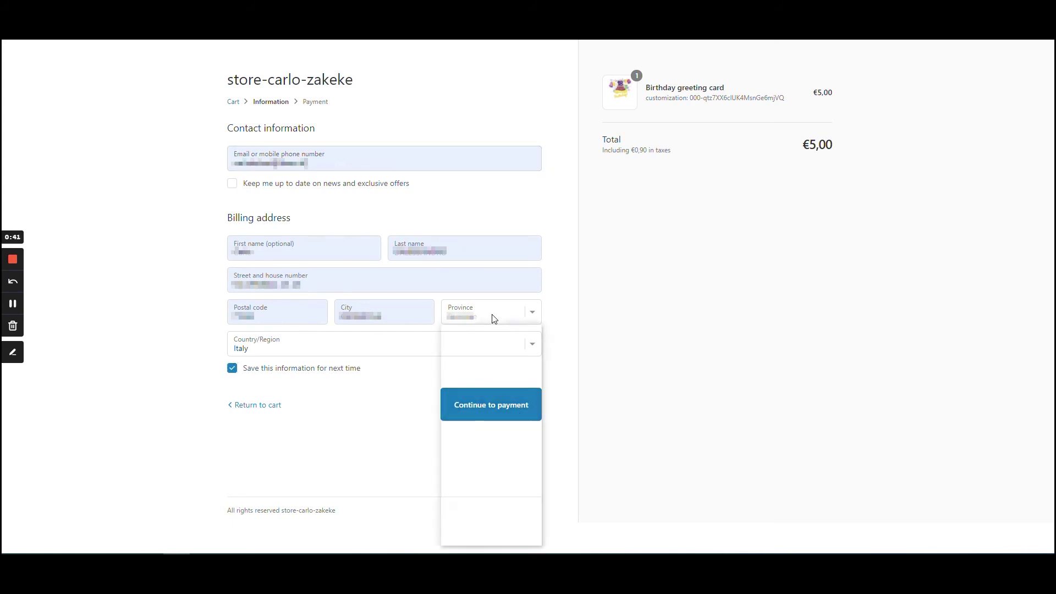
left_click(476, 366)
left_click(490, 408)
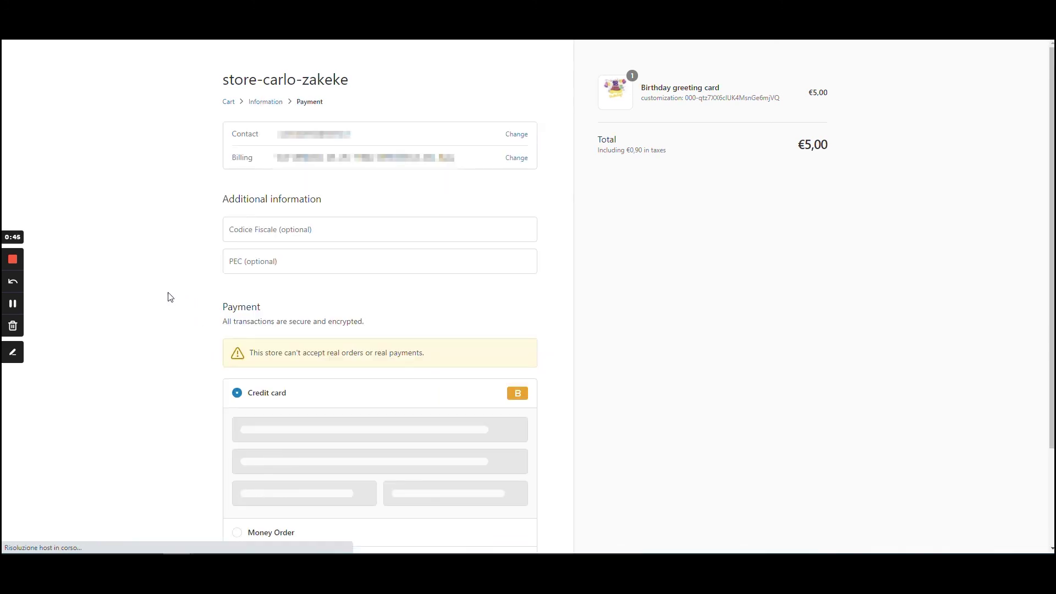
- Enter the credit card number and Bogus Gateway as the name on the card
scroll(146, 285, "down", 1)
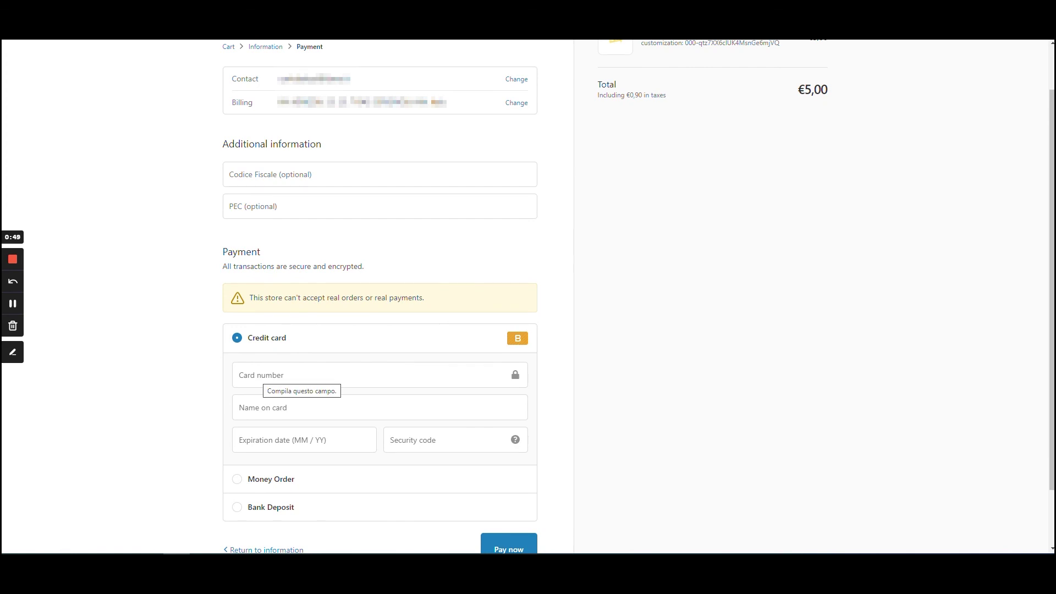
left_click(374, 375)
type("1")
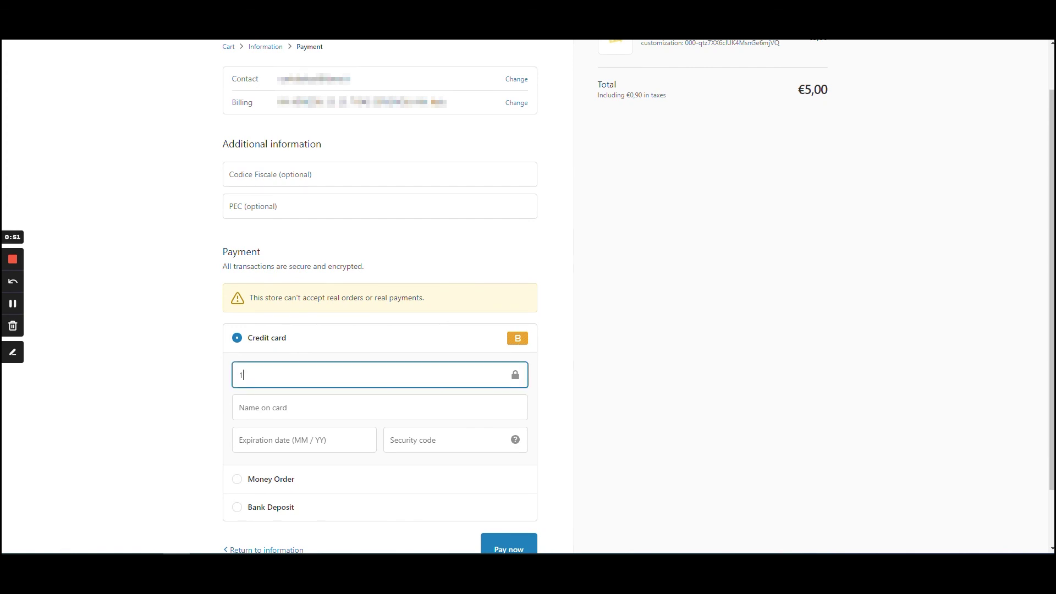
key("Tab")
type("Boi")
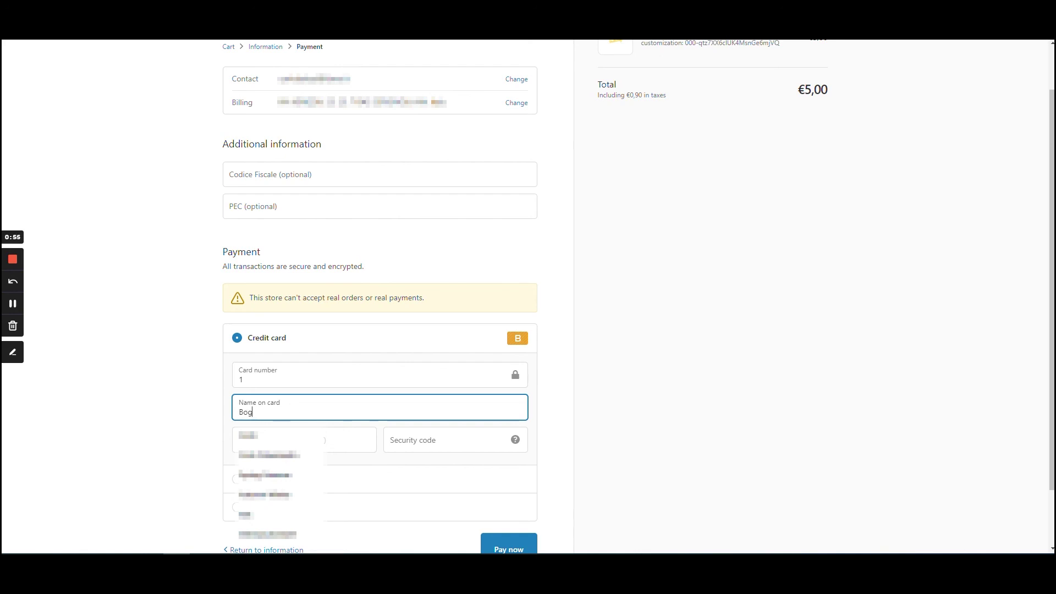
type("us Gateway")
key("Tab")
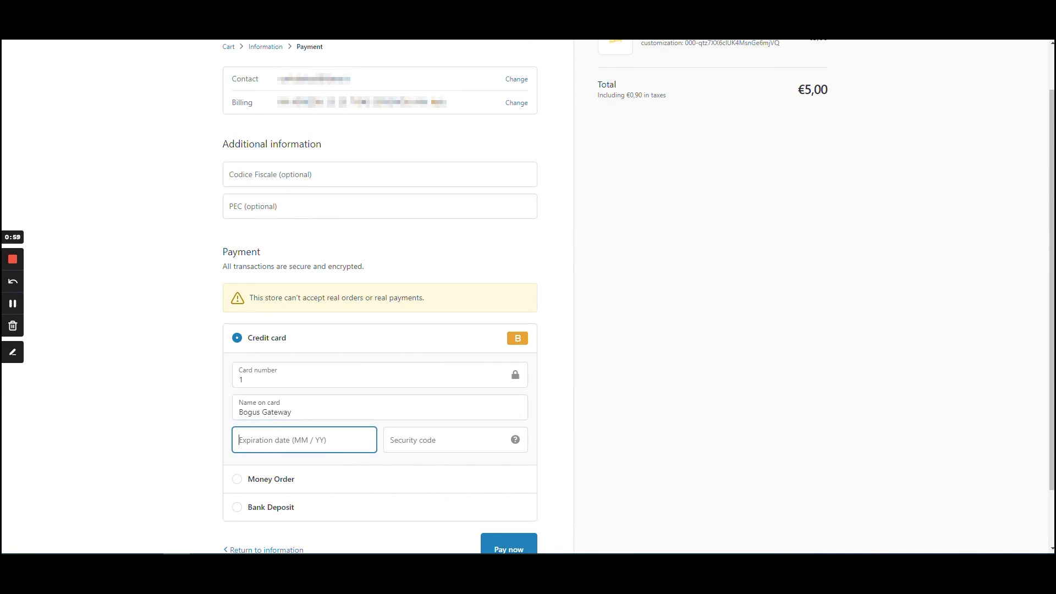
- Fill in the card's expiration date and security code, and pay for the greeting card order
type("01 / 23")
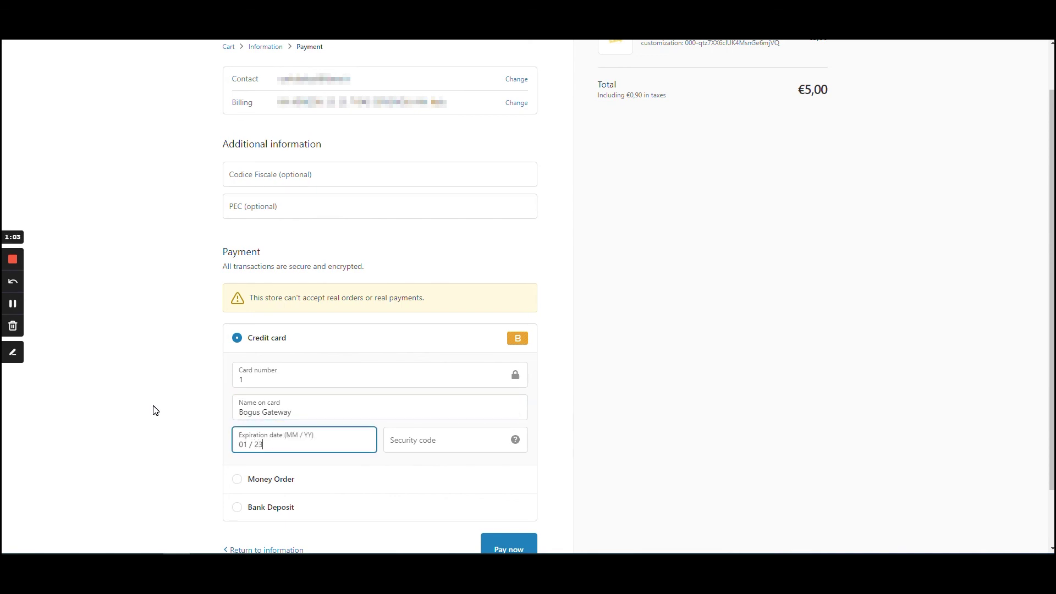
key("Tab")
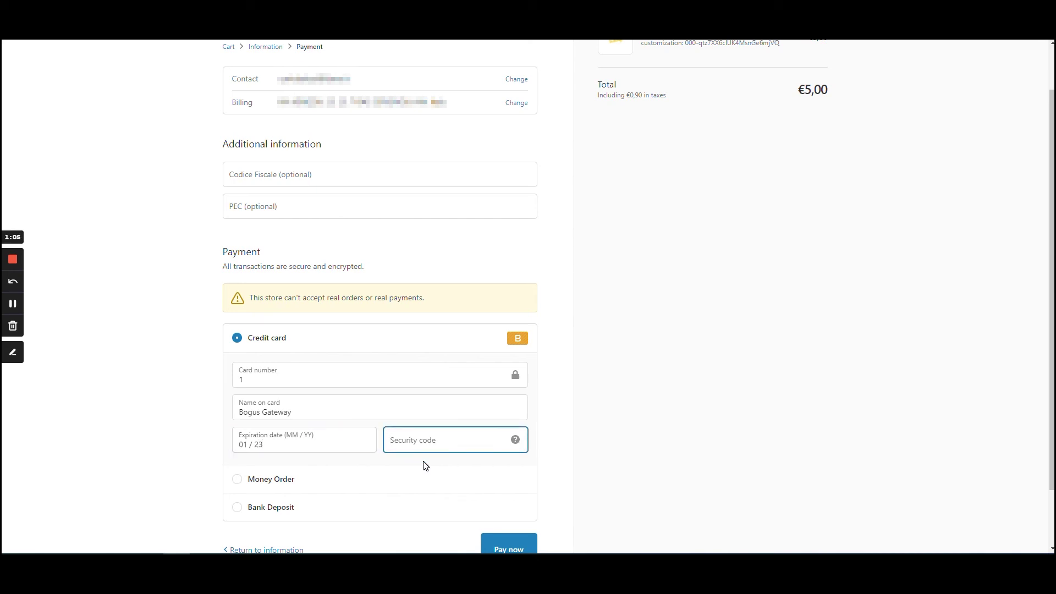
type("111")
scroll(425, 462, "down", 1)
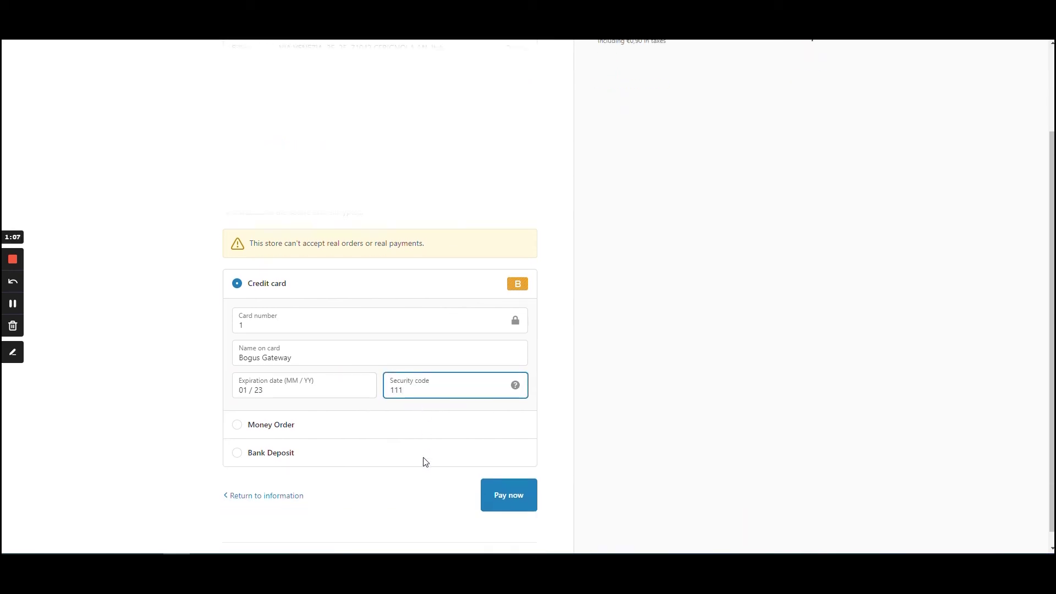
left_click(517, 495)
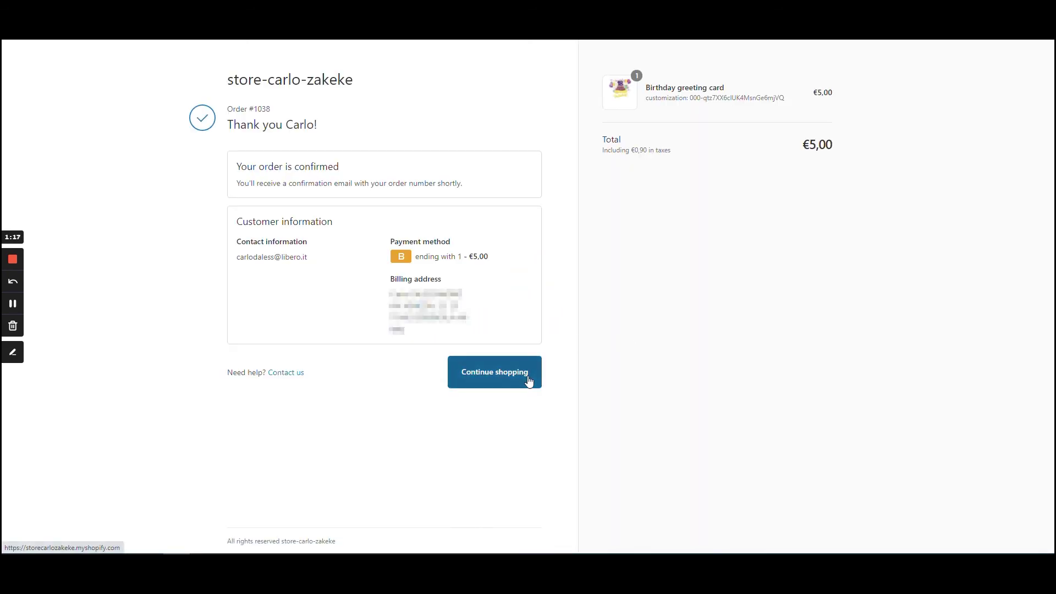
- Switch to the Zakeke back office, open the newest order from the orders list and view its print file as PDF
key("ctrl+Tab")
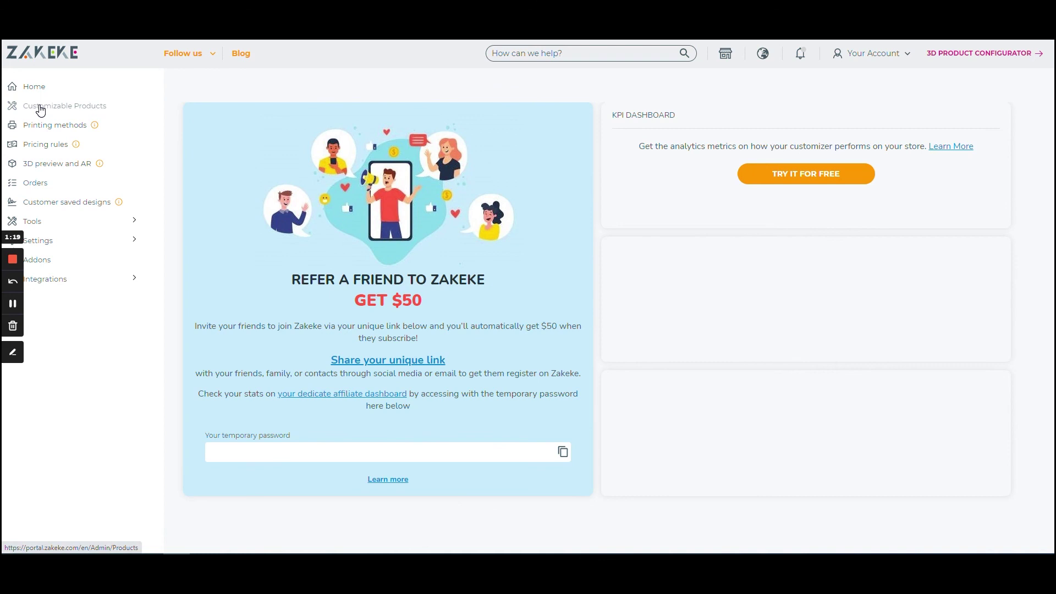
left_click(35, 184)
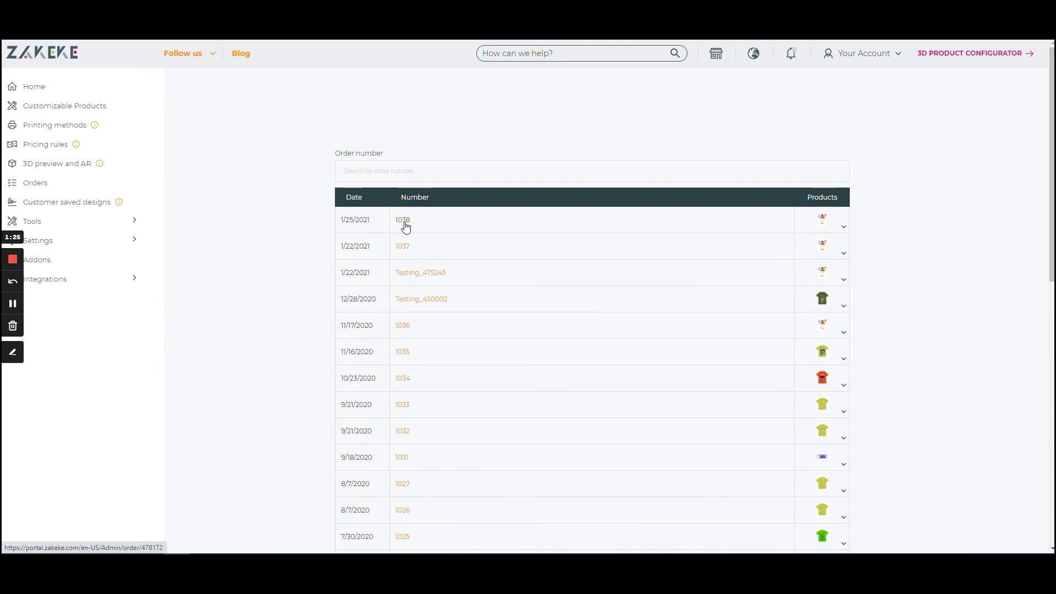
left_click(404, 222)
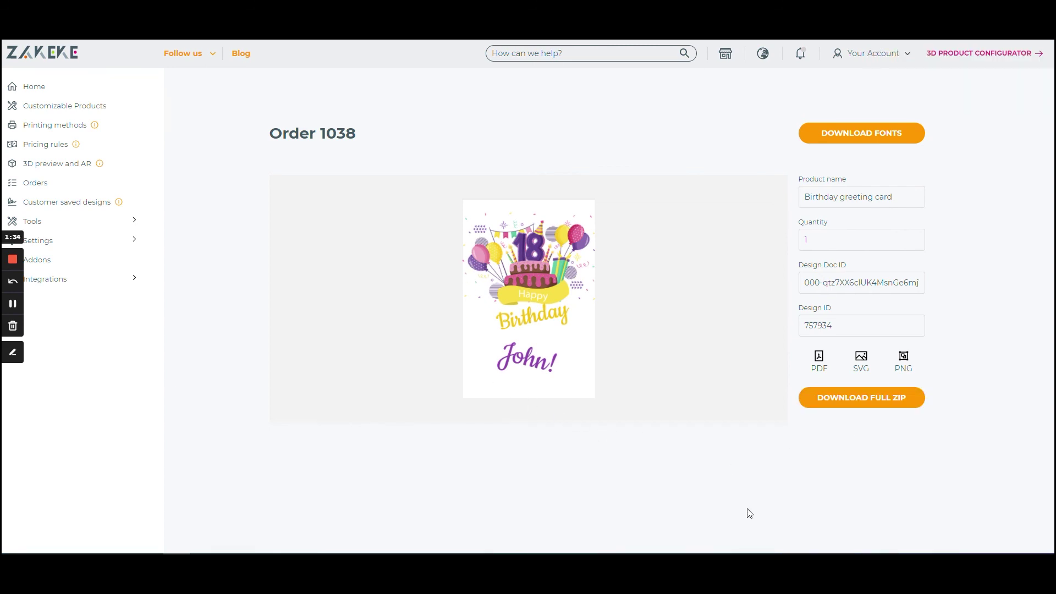
left_click(820, 359)
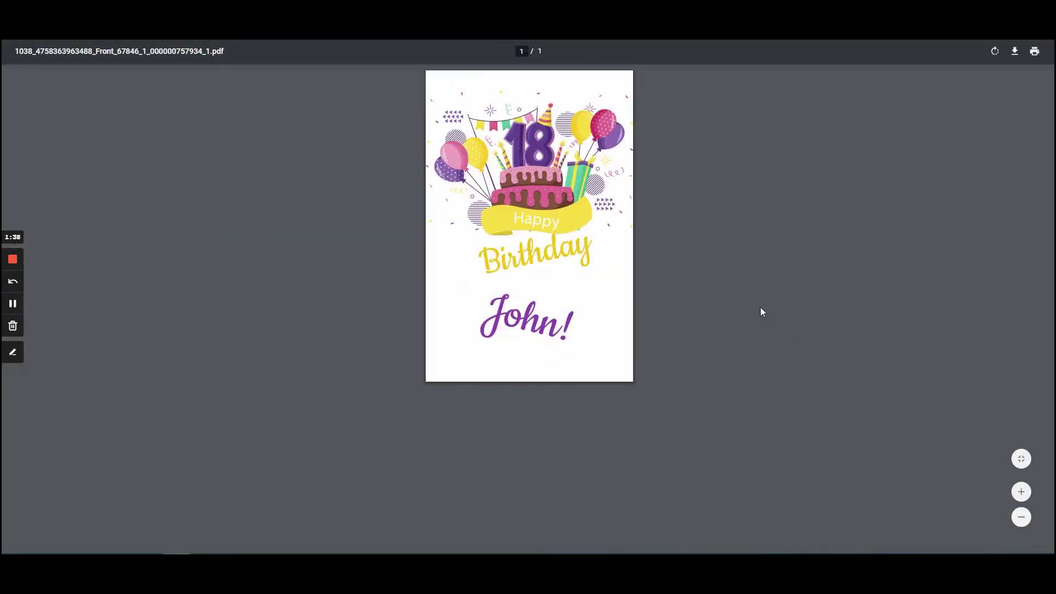